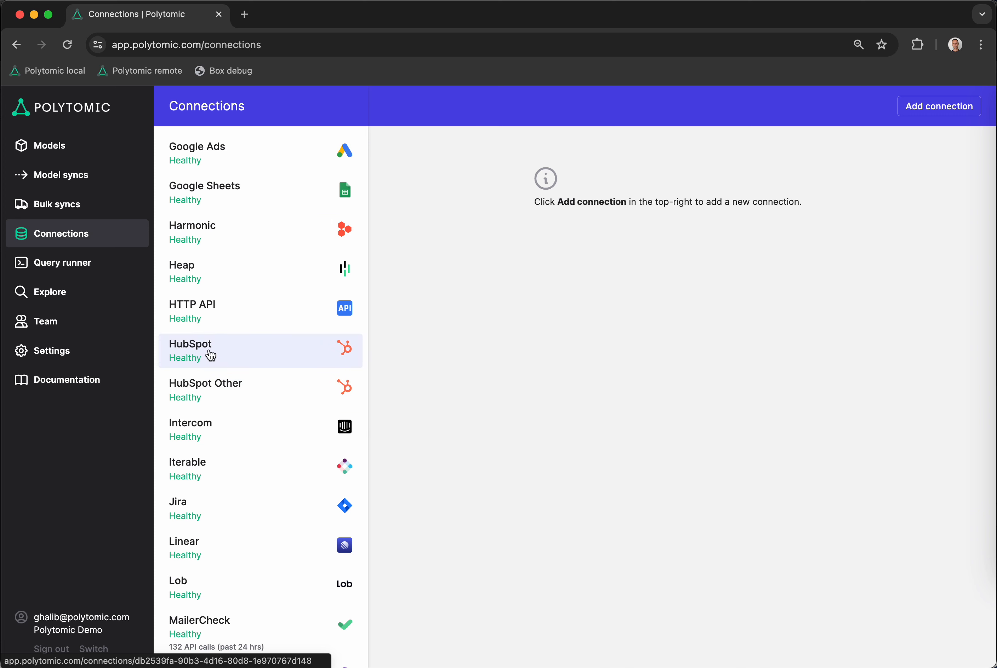
Start a new data model based on the HubSpot connection
{"action": "scroll", "coordinate": [213, 352], "scroll_direction": "down", "scroll_amount": 5}
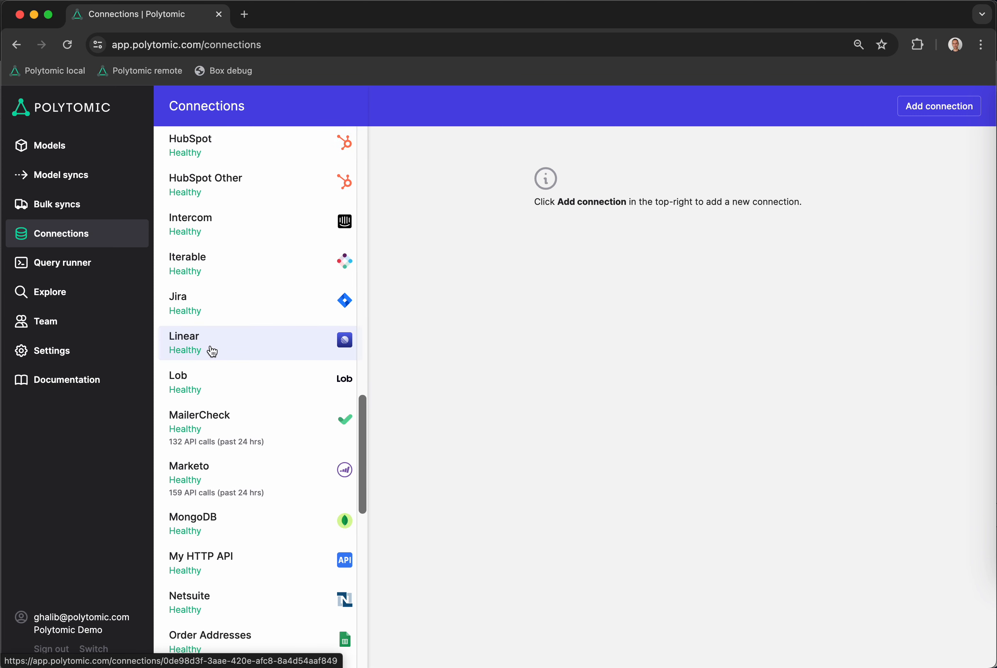
{"action": "scroll", "coordinate": [210, 351], "scroll_direction": "down", "scroll_amount": 6}
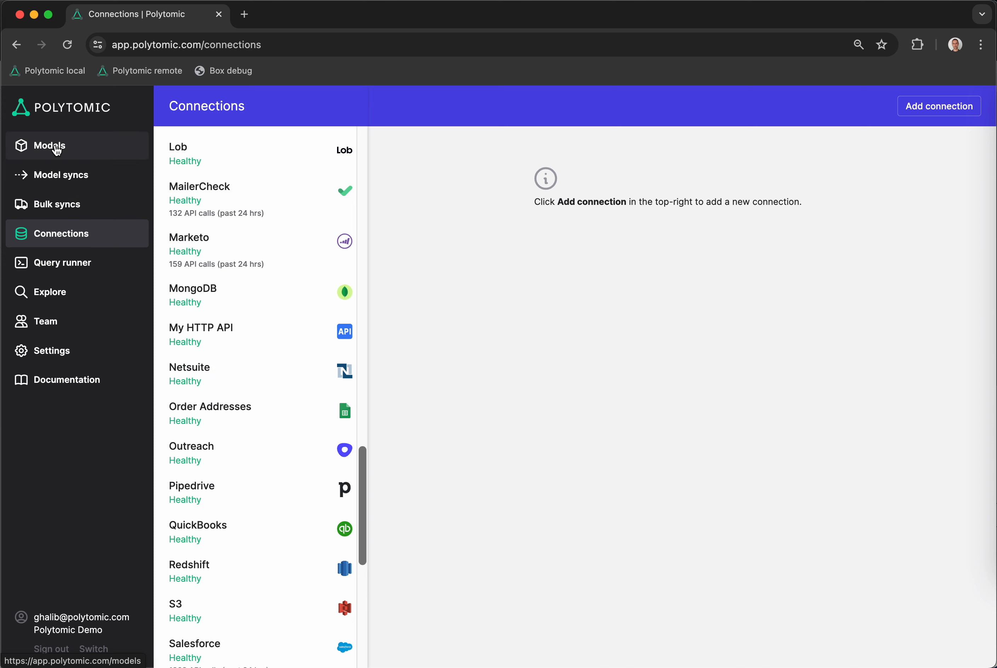
{"action": "left_click", "coordinate": [57, 150]}
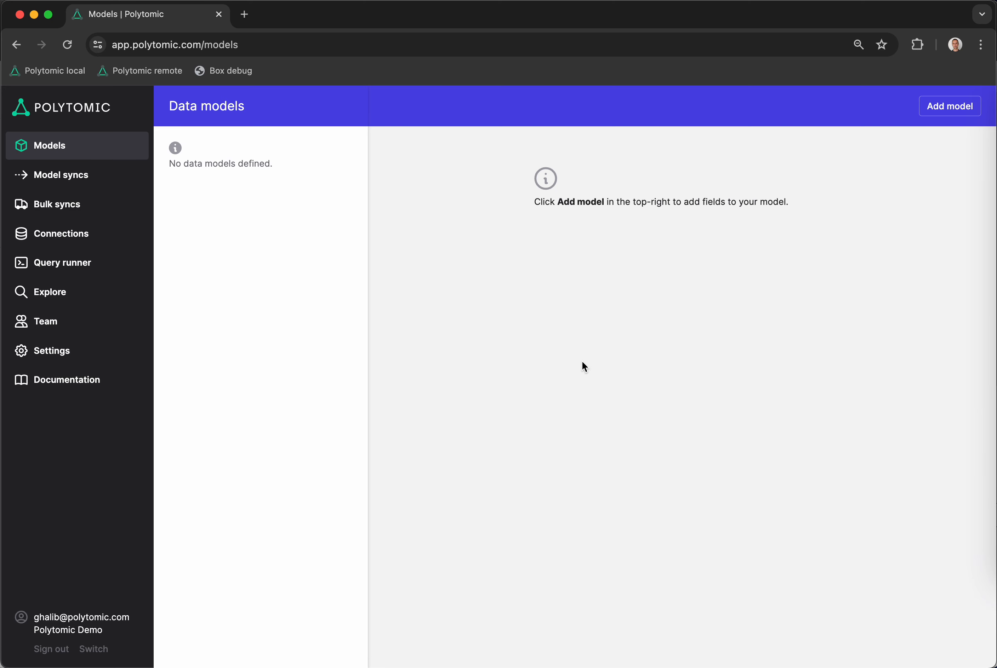
{"action": "left_click", "coordinate": [946, 107]}
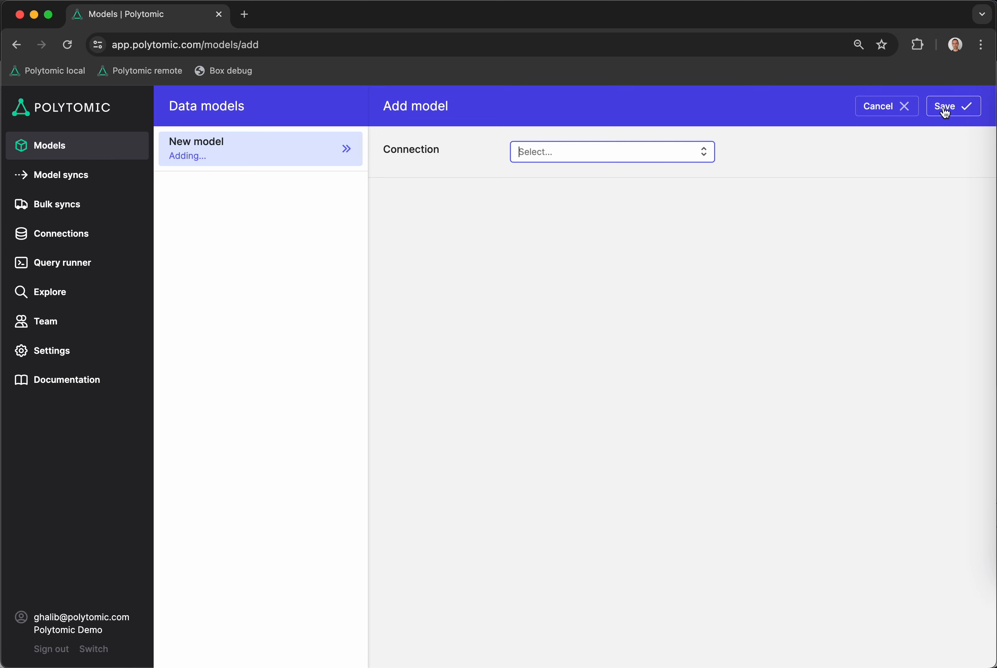
{"action": "left_click", "coordinate": [644, 150]}
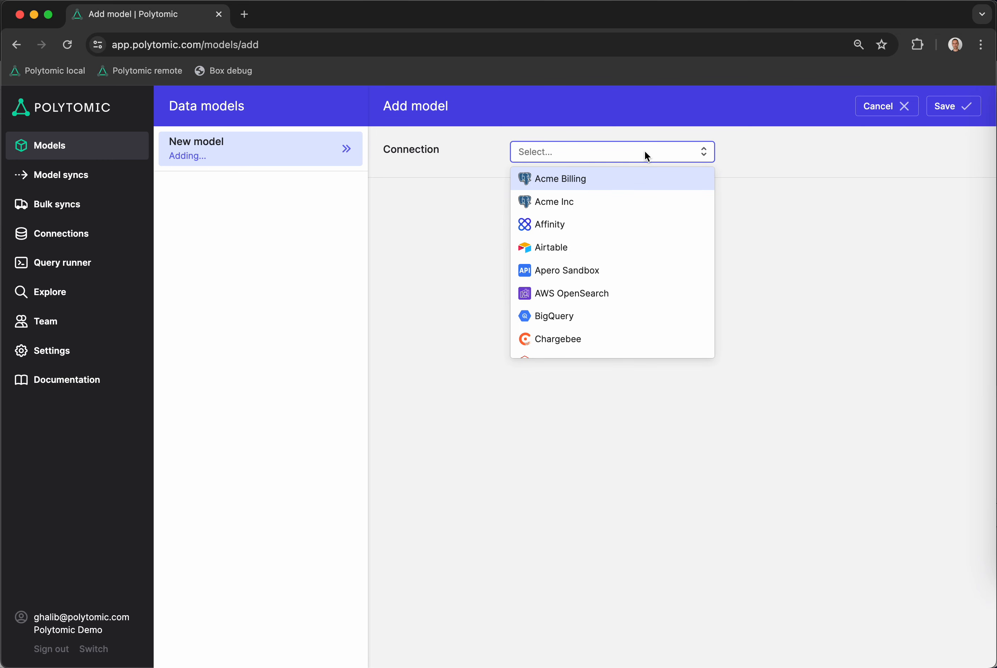
{"action": "type", "text": "hub"}
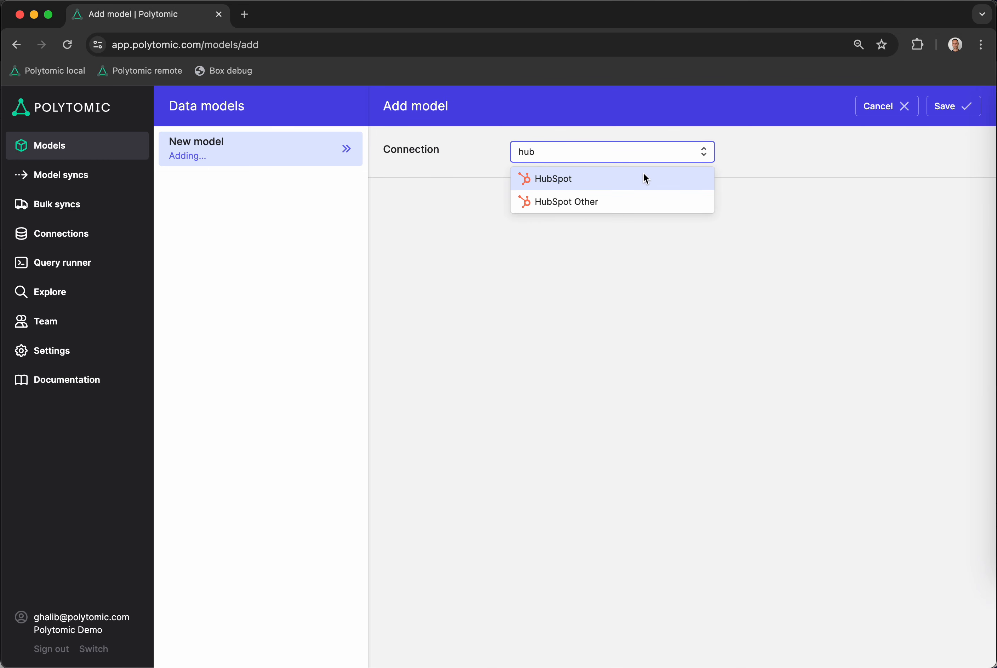
{"action": "left_click", "coordinate": [646, 177]}
Name the new model Contacts and build it using the Contacts object
{"action": "left_click", "coordinate": [632, 194]}
{"action": "key", "text": "super+a"}
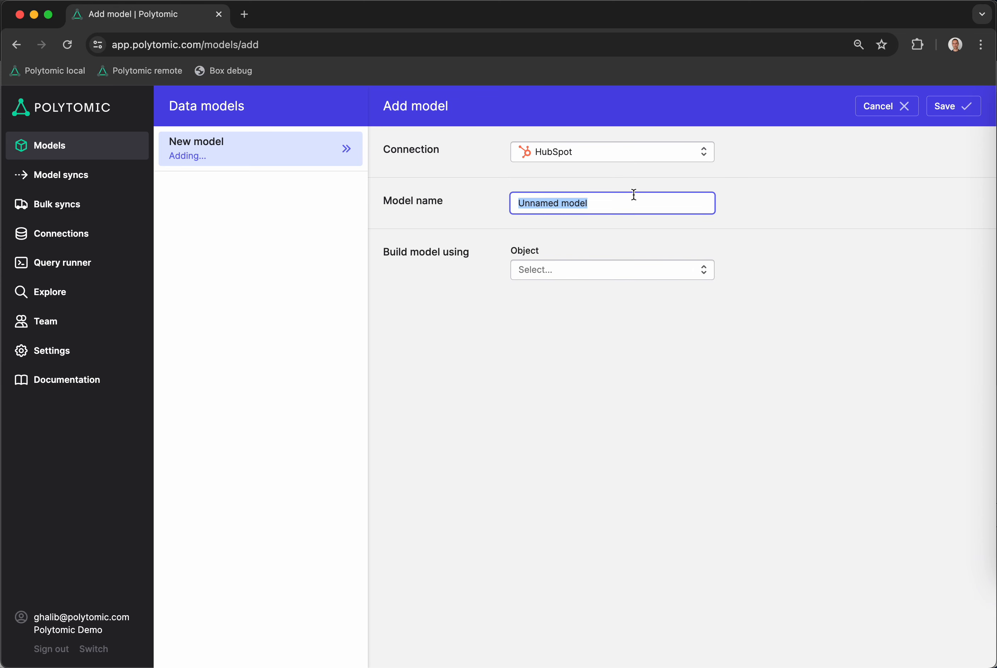
{"action": "type", "text": "Contacts"}
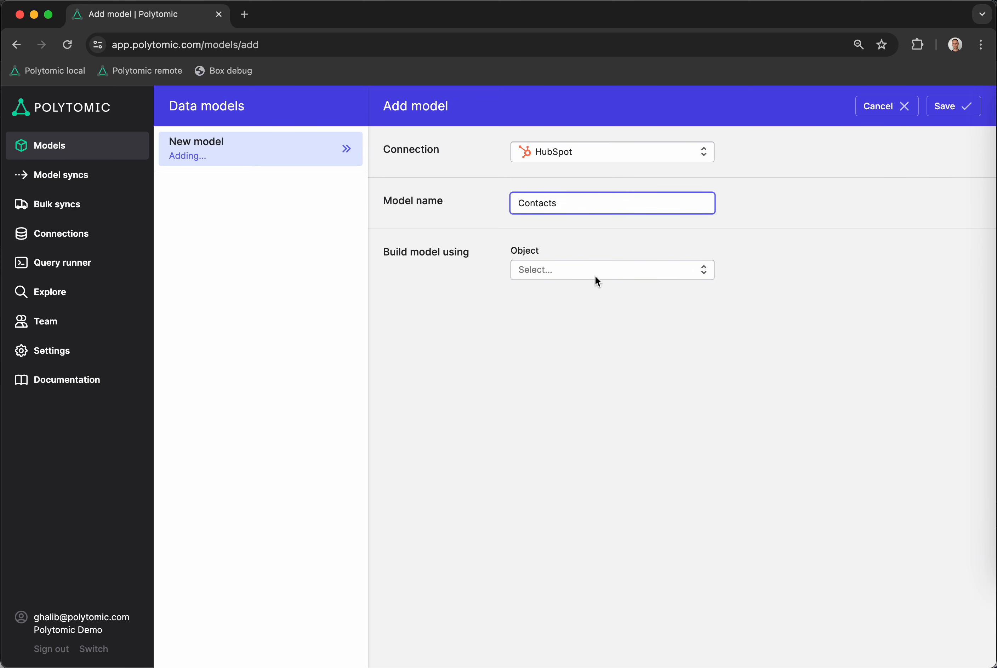
{"action": "left_click", "coordinate": [579, 273]}
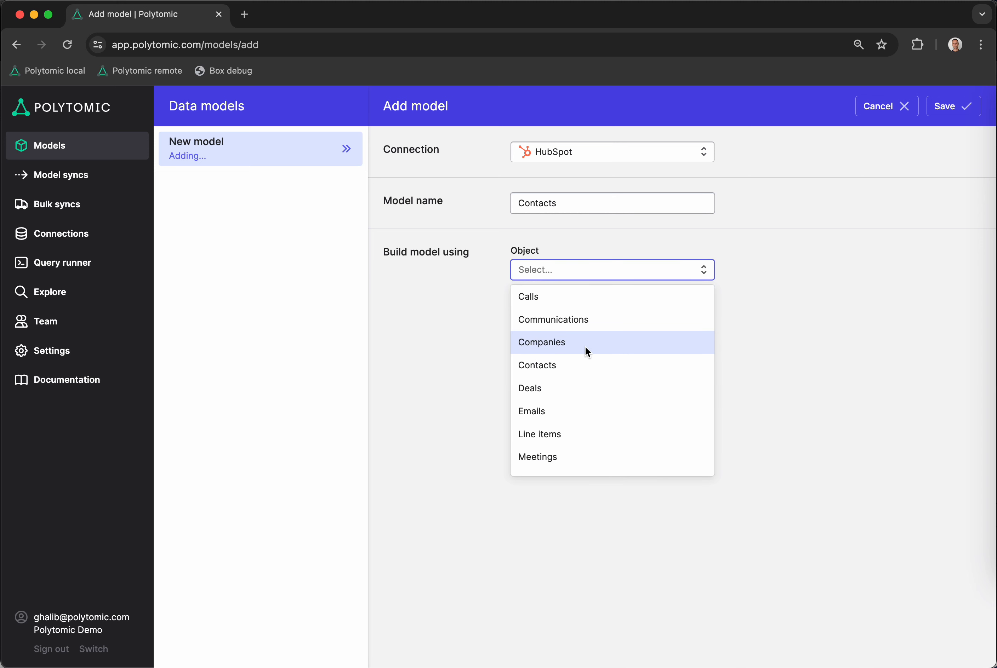
{"action": "left_click", "coordinate": [586, 363]}
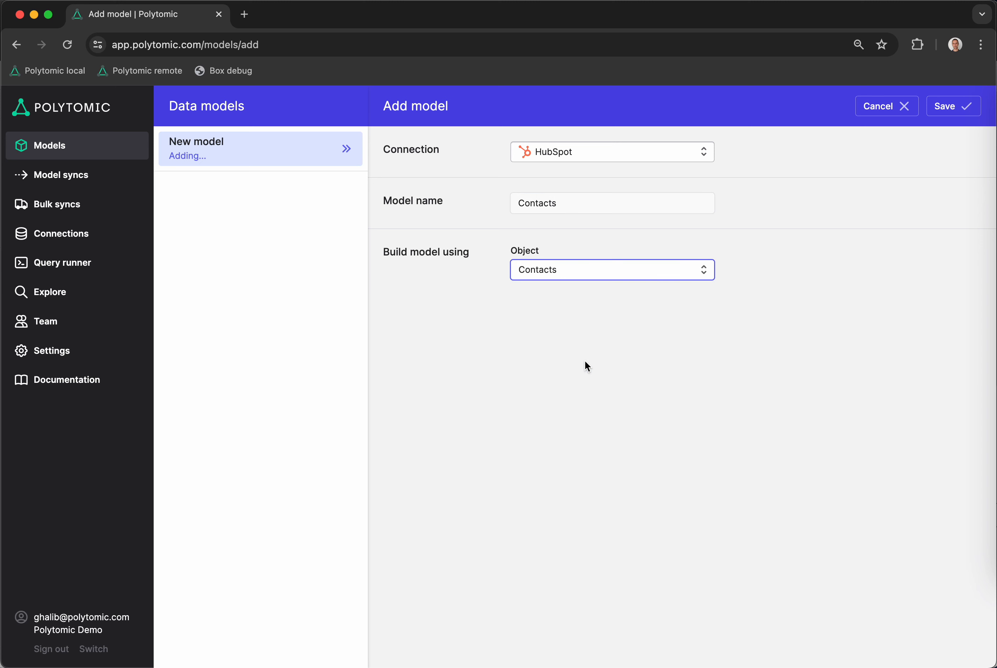
{"action": "left_click", "coordinate": [397, 355]}
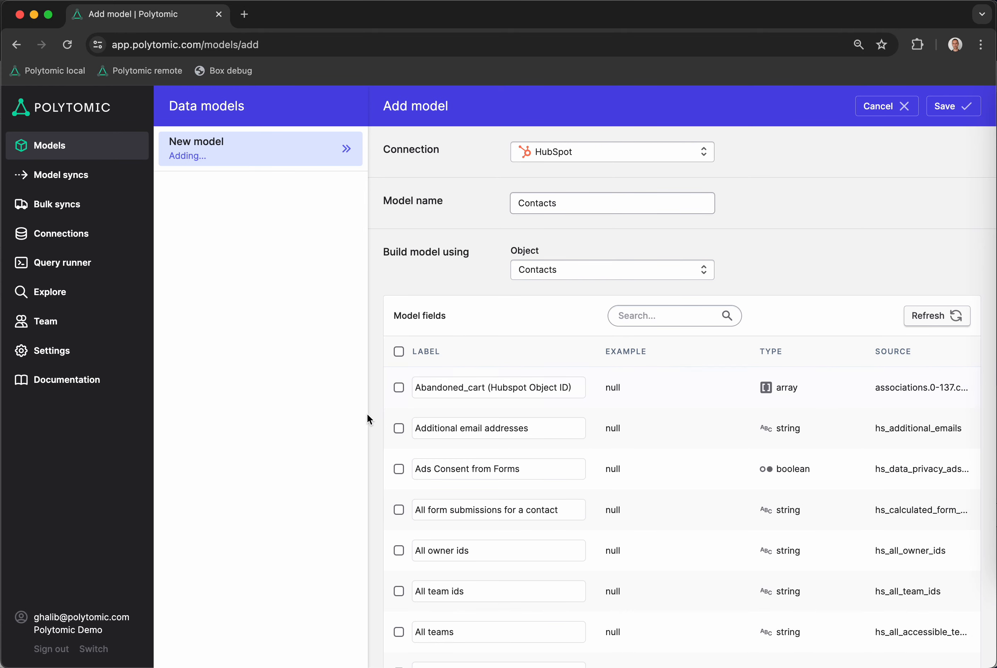
Search the model fields for "email" and include the Email field in the Contacts model
{"action": "scroll", "coordinate": [482, 443], "scroll_direction": "down", "scroll_amount": 1}
{"action": "scroll", "coordinate": [481, 444], "scroll_direction": "up", "scroll_amount": 1}
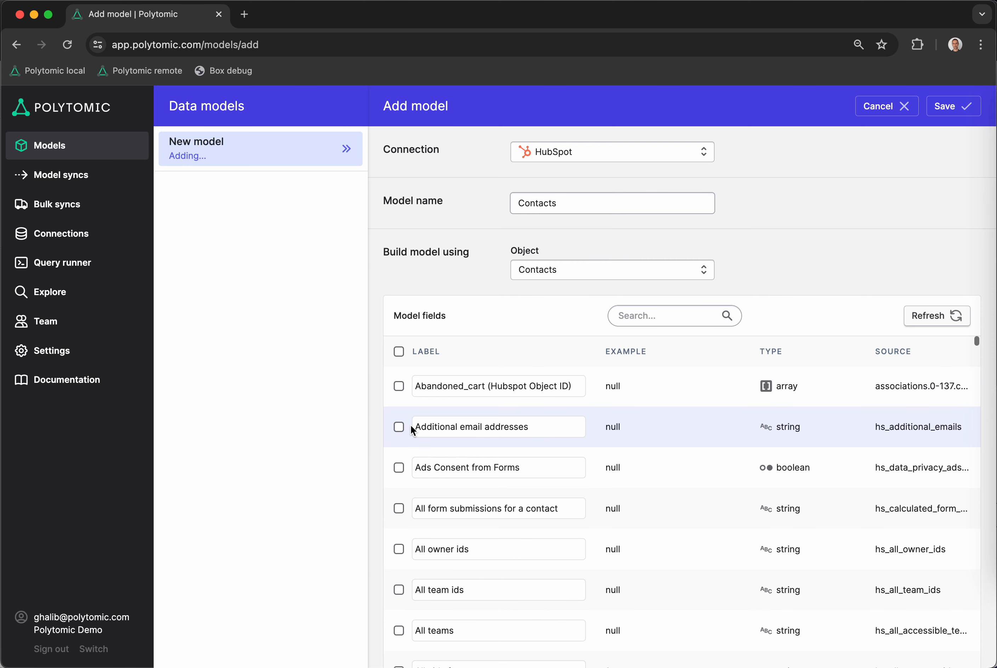
{"action": "scroll", "coordinate": [382, 444], "scroll_direction": "down", "scroll_amount": 1}
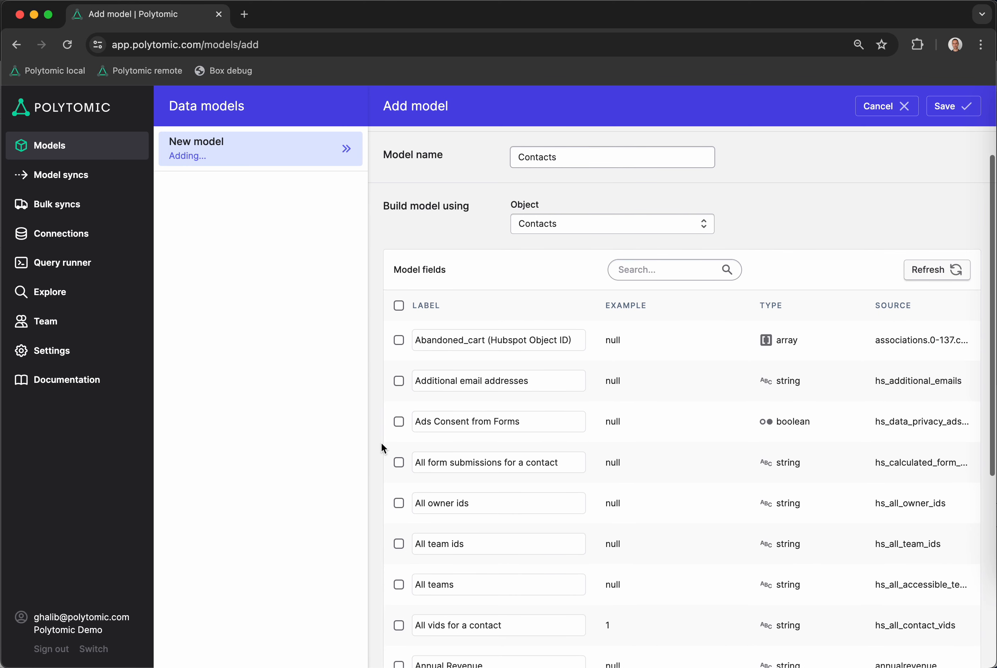
{"action": "key", "text": "Tab"}
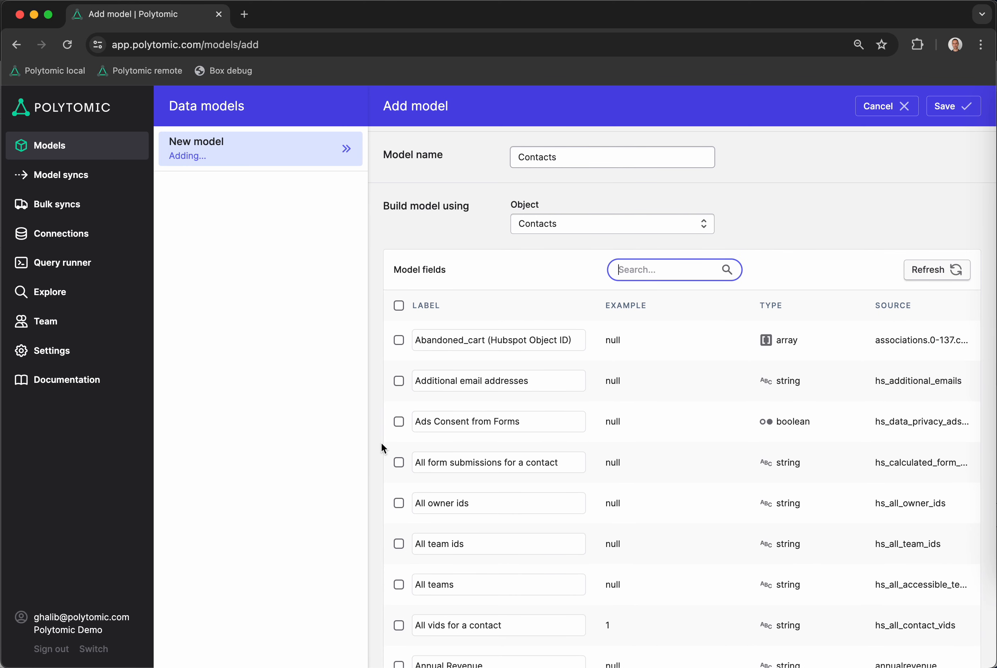
{"action": "type", "text": "email"}
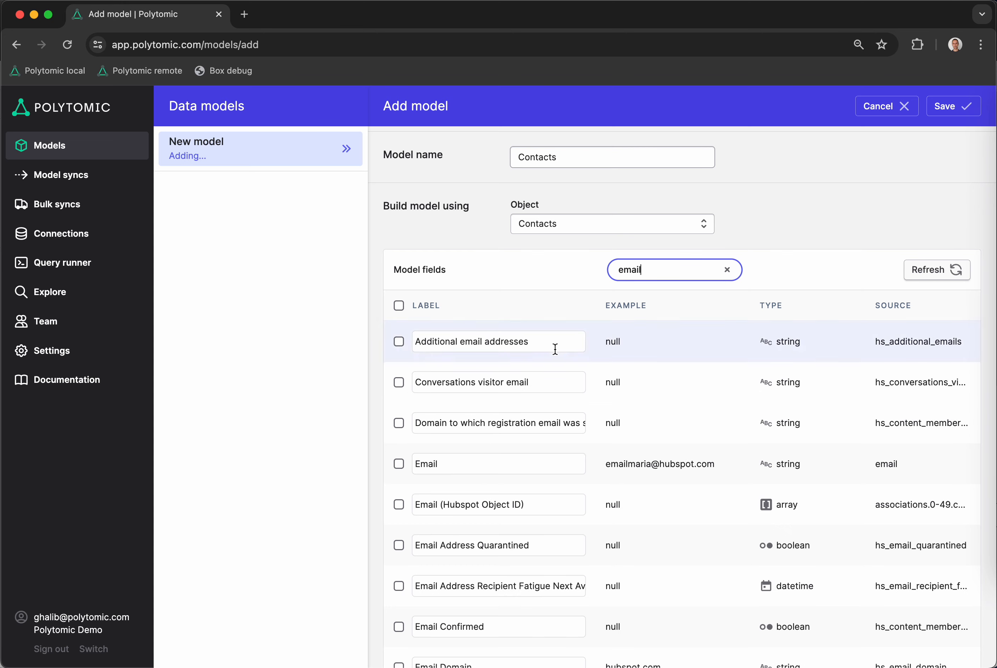
{"action": "left_click", "coordinate": [398, 464]}
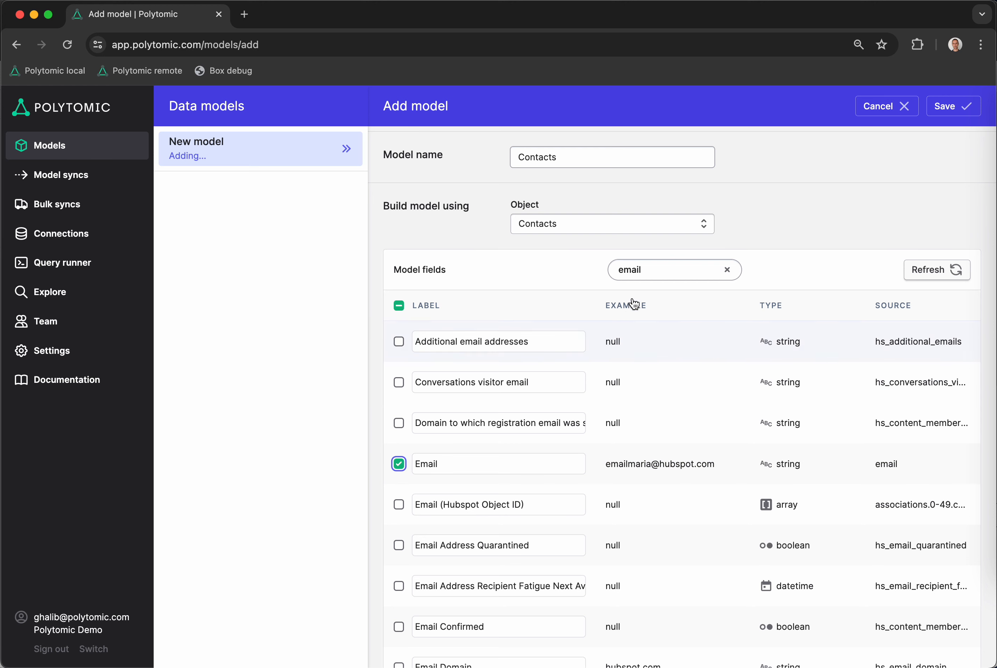
Search the model fields for "first name" and include the First Name field
{"action": "key", "text": "slash"}
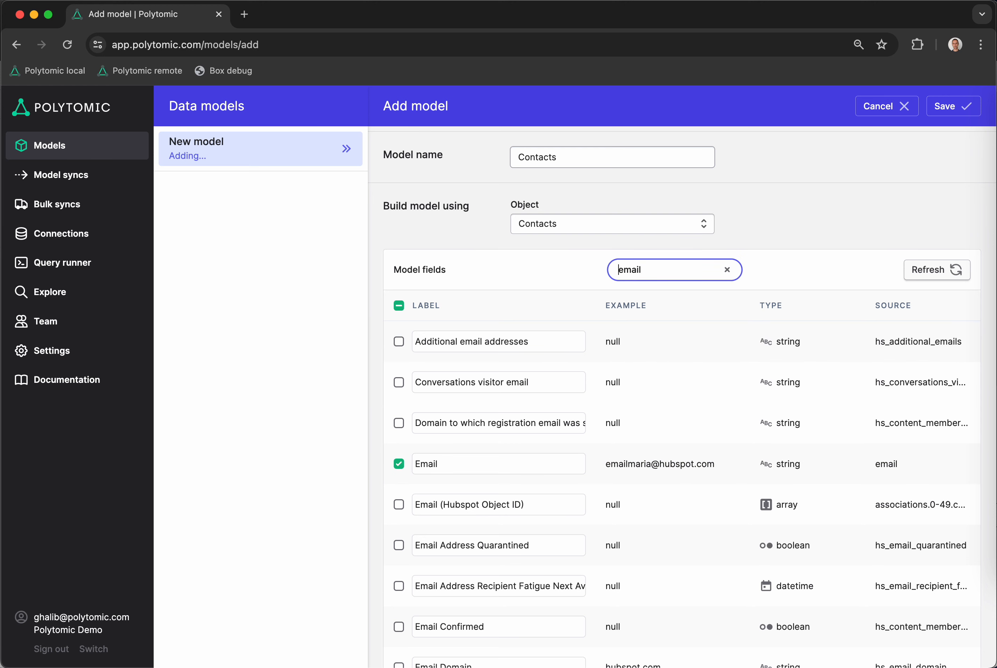
{"action": "key", "text": "super+a"}
{"action": "type", "text": "first name"}
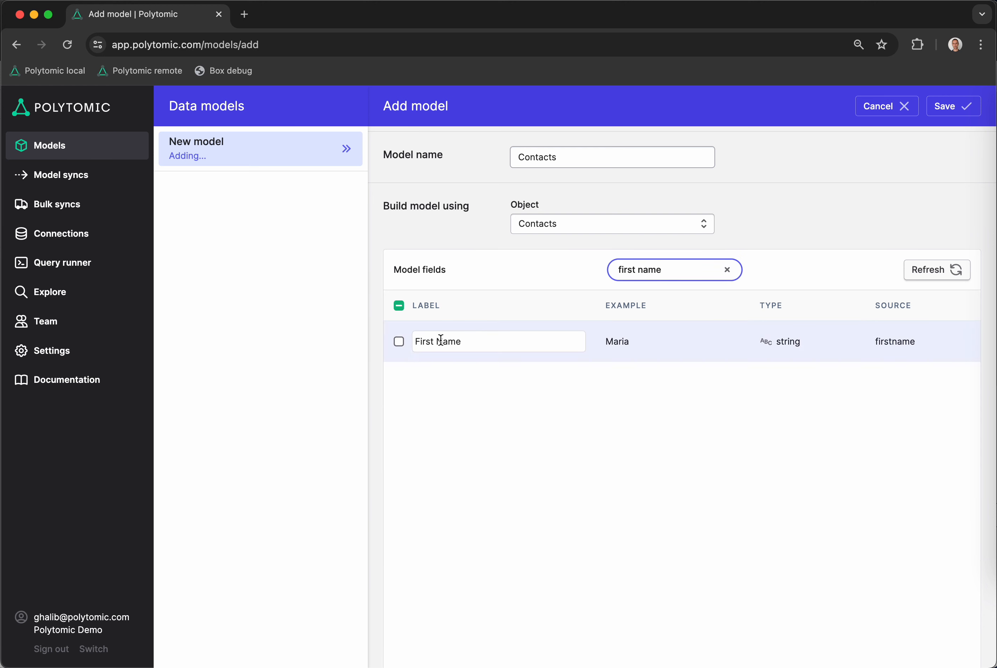
{"action": "left_click", "coordinate": [400, 348]}
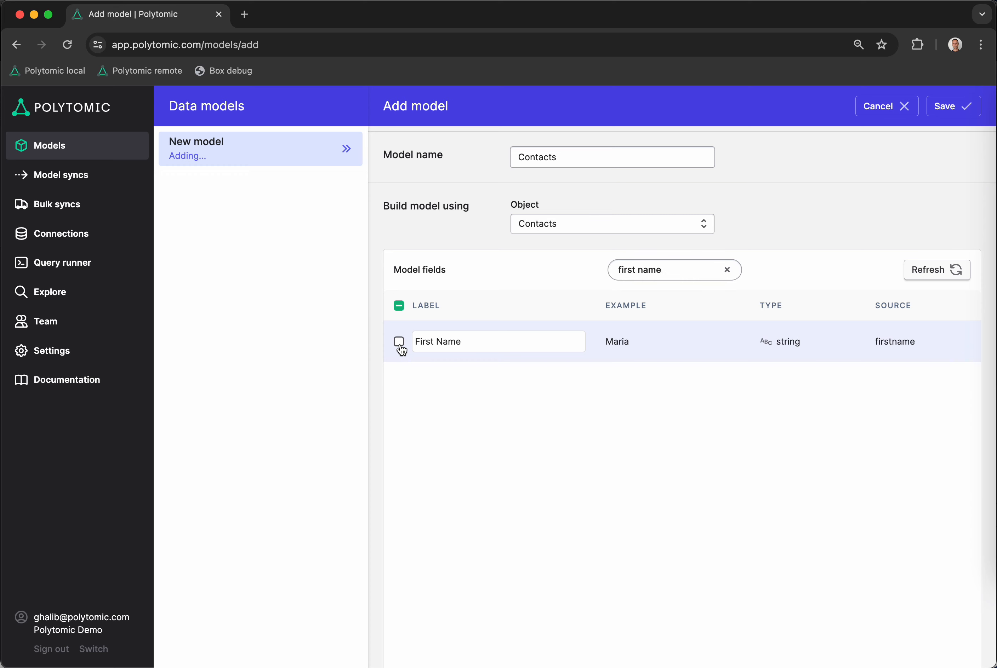
{"action": "left_click", "coordinate": [400, 343]}
Find and include the Last Name field, clear the field search, and save the Contacts model
{"action": "key", "text": "slash"}
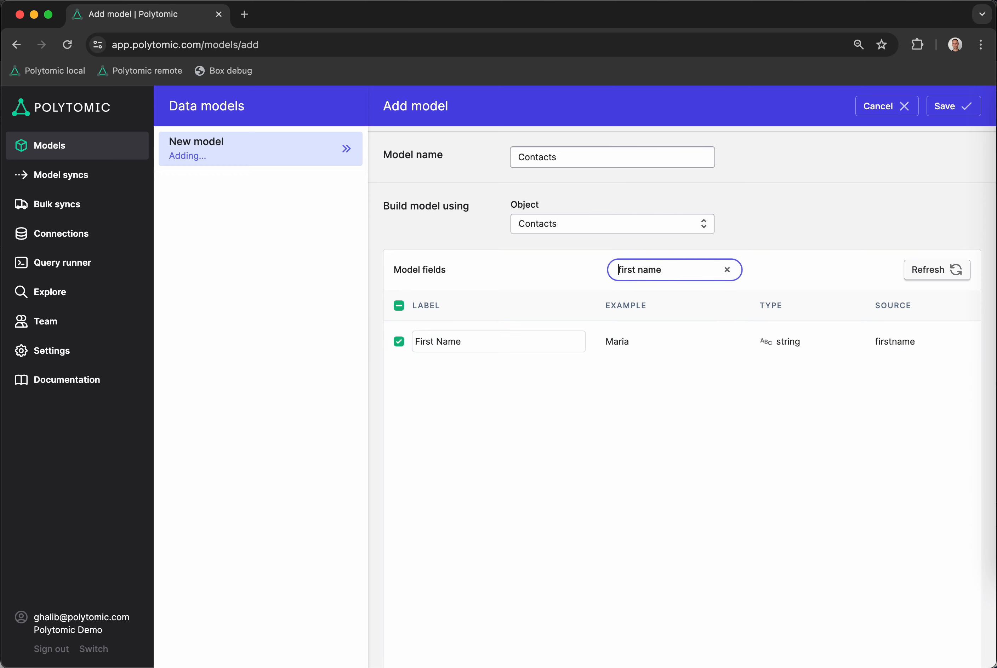
{"action": "key", "text": "super+a"}
{"action": "key", "text": "BackSpace"}
{"action": "type", "text": "last name"}
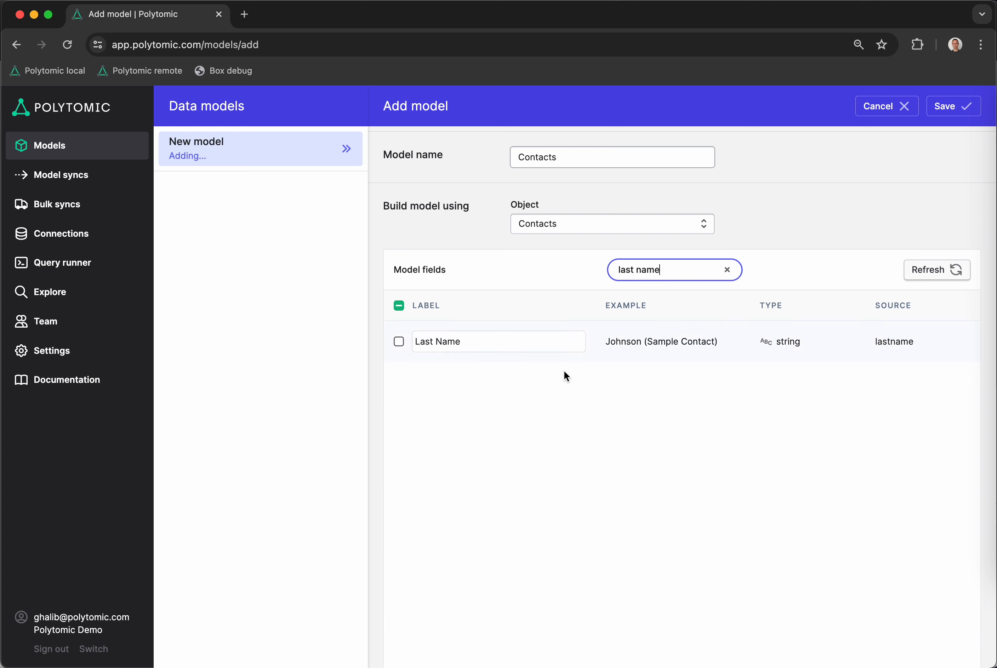
{"action": "left_click", "coordinate": [398, 344]}
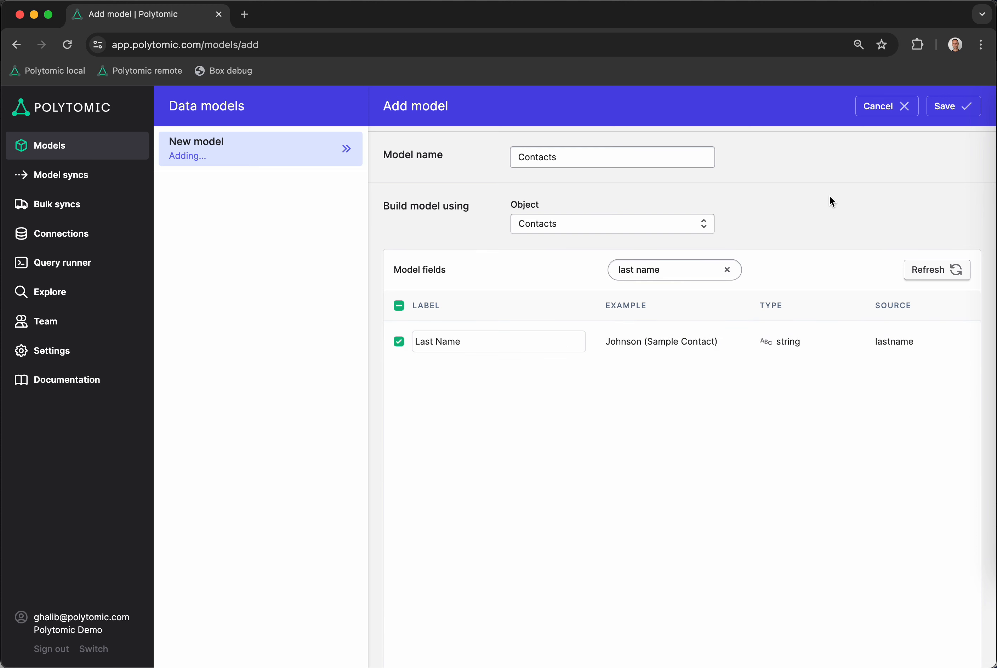
{"action": "left_click", "coordinate": [728, 269]}
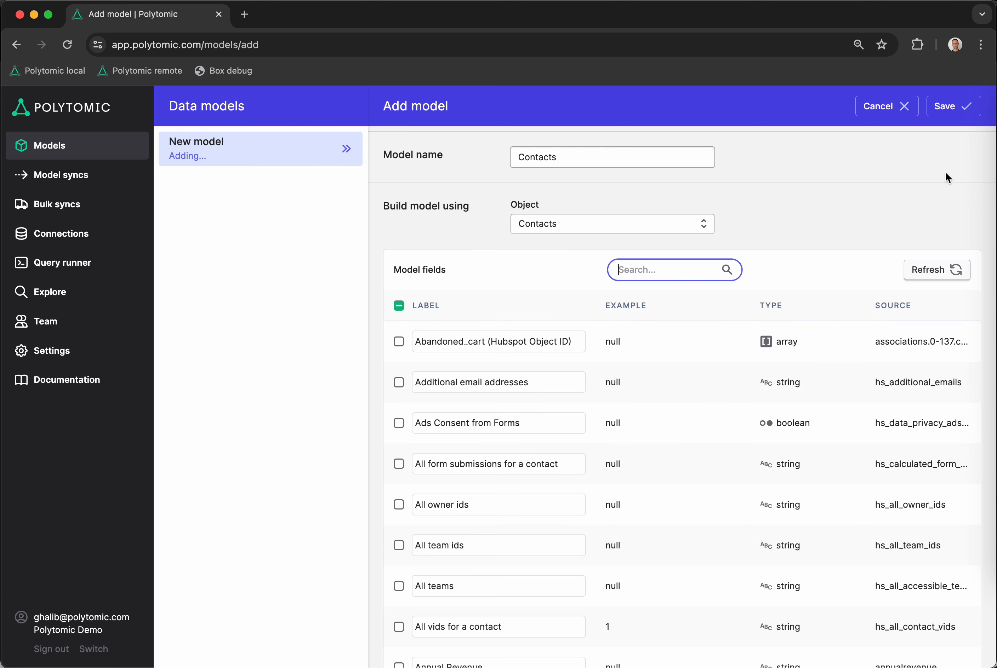
{"action": "left_click", "coordinate": [955, 108]}
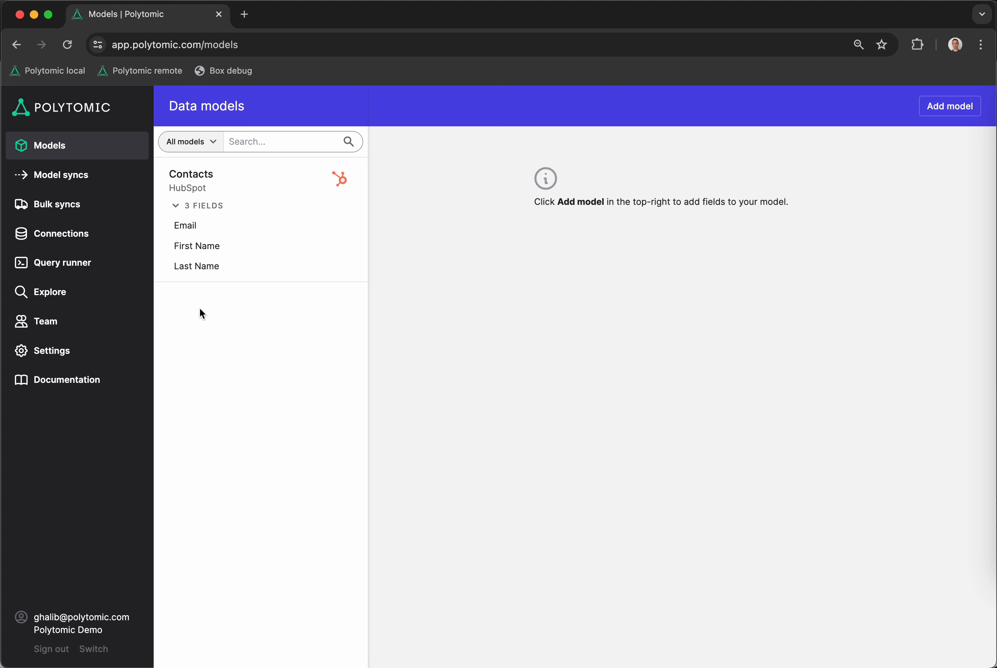
Create a new model sync with Netsuite as the destination system
{"action": "left_click", "coordinate": [90, 180]}
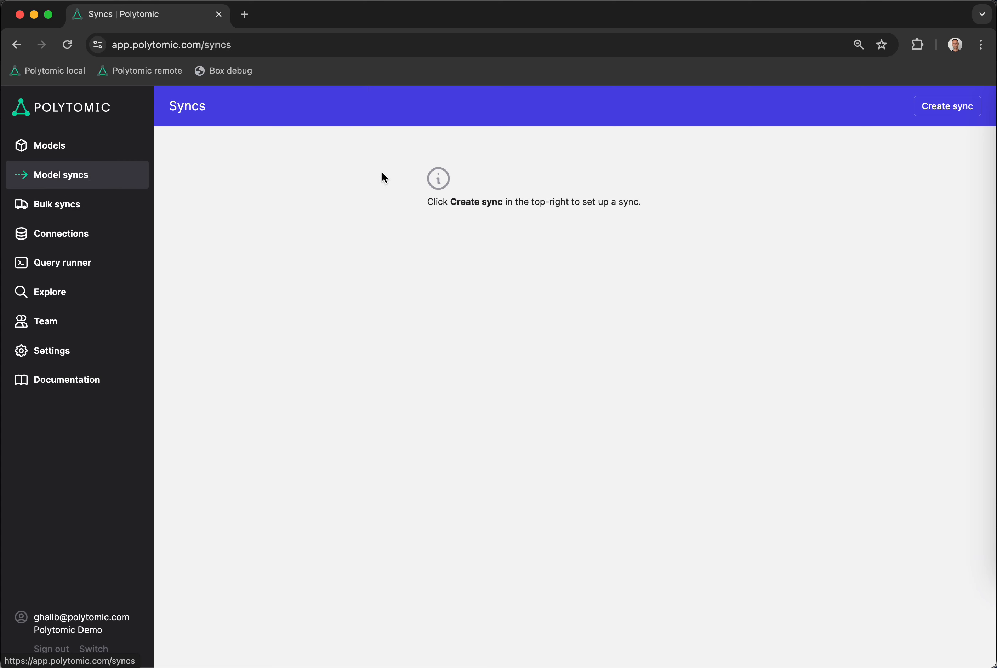
{"action": "left_click", "coordinate": [939, 100]}
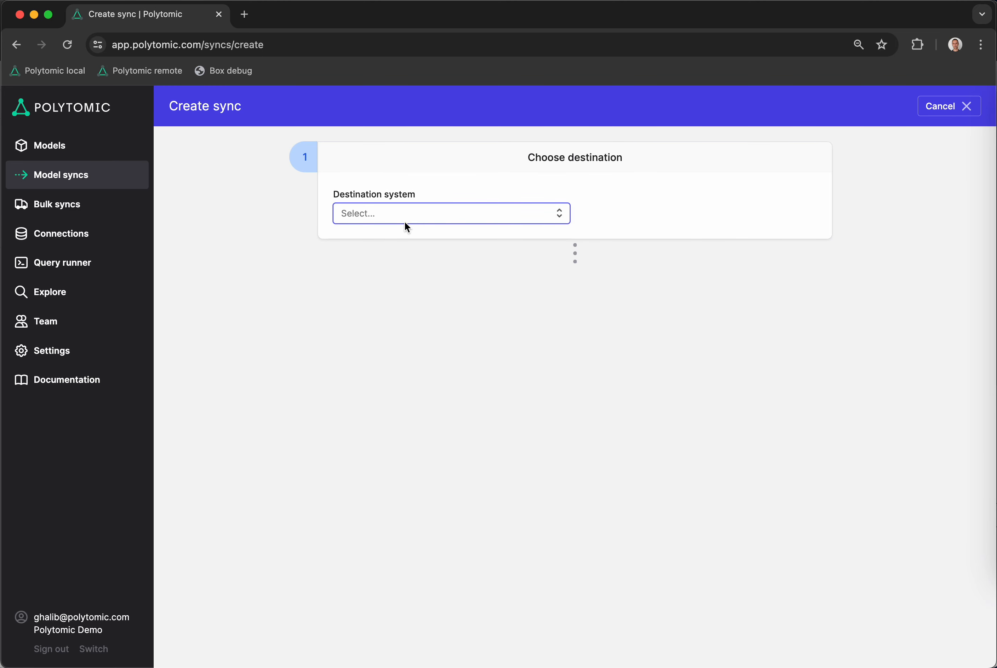
{"action": "left_click", "coordinate": [397, 218]}
{"action": "type", "text": "net"}
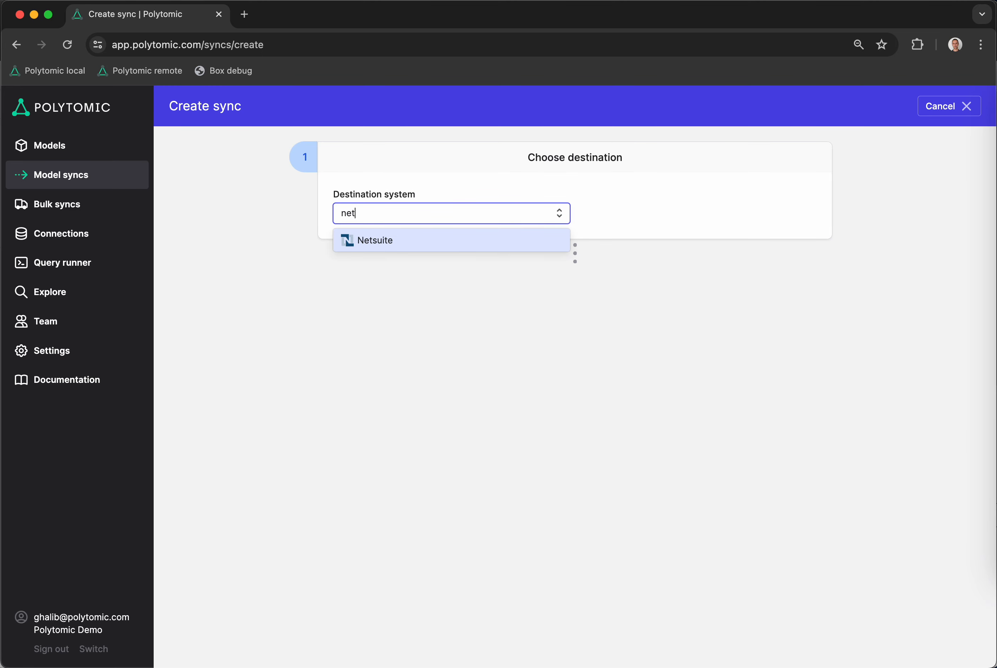
{"action": "left_click", "coordinate": [429, 239]}
Set the target object of the Netsuite destination to Contact
{"action": "left_click", "coordinate": [632, 219]}
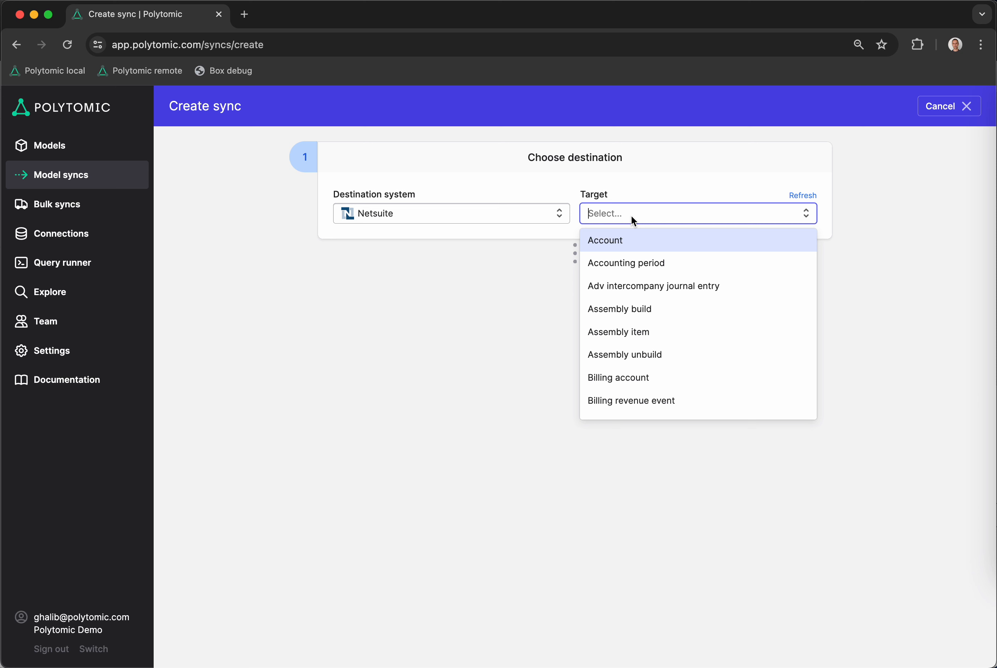
{"action": "type", "text": "cont"}
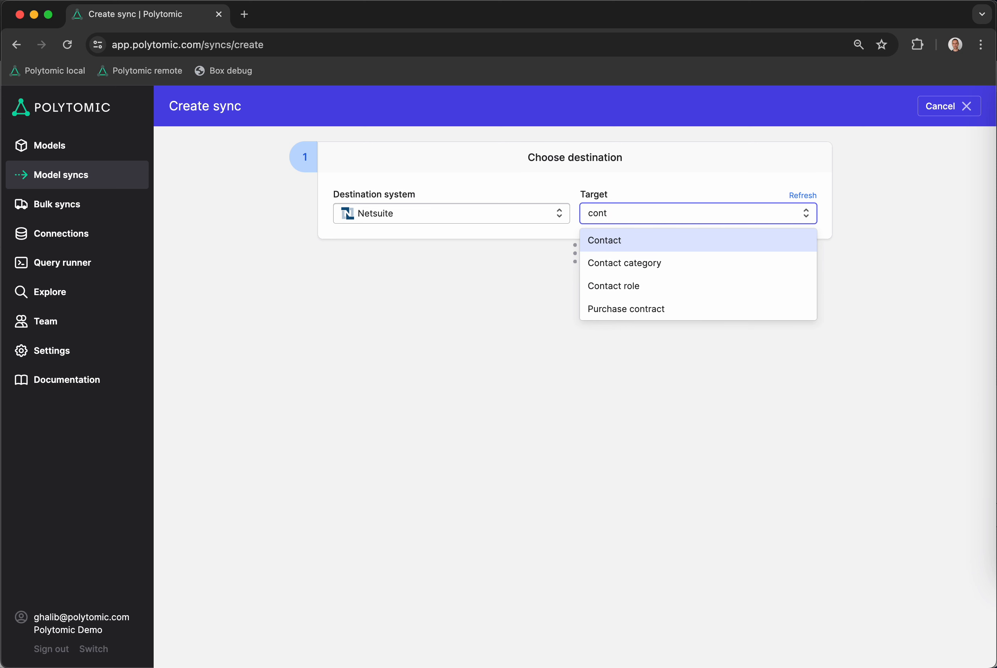
{"action": "key", "text": "BackSpace"}
{"action": "key", "text": "BackSpace"}
{"action": "key", "text": "BackSpace"}
{"action": "type", "text": "us"}
{"action": "key", "text": "BackSpace"}
{"action": "key", "text": "BackSpace"}
{"action": "type", "text": "onta"}
{"action": "key", "text": "Return"}
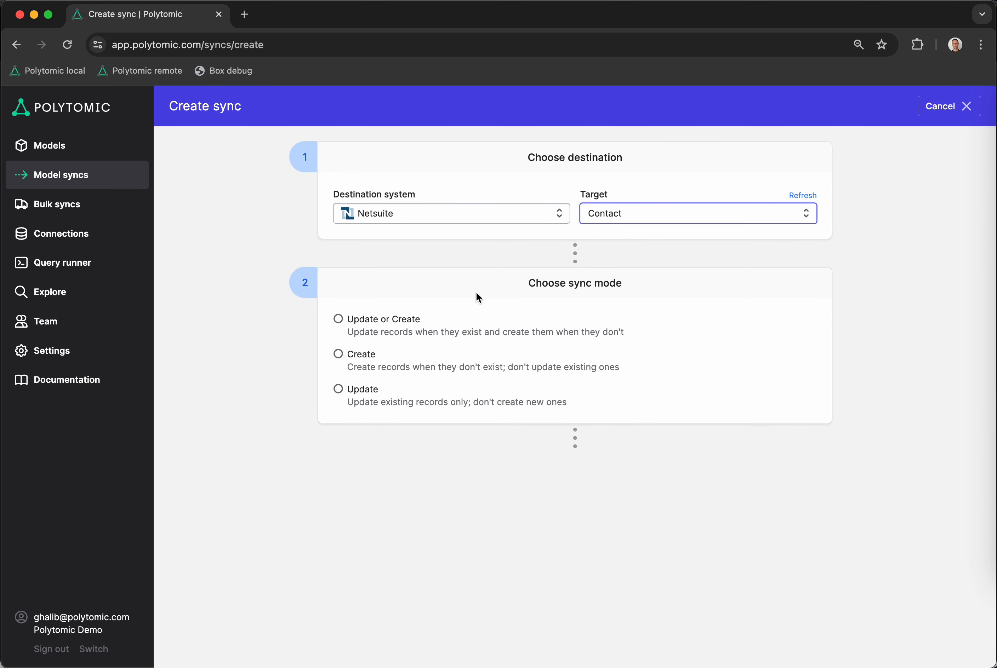
Set the sync mode to Update or Create
{"action": "left_click", "coordinate": [853, 452]}
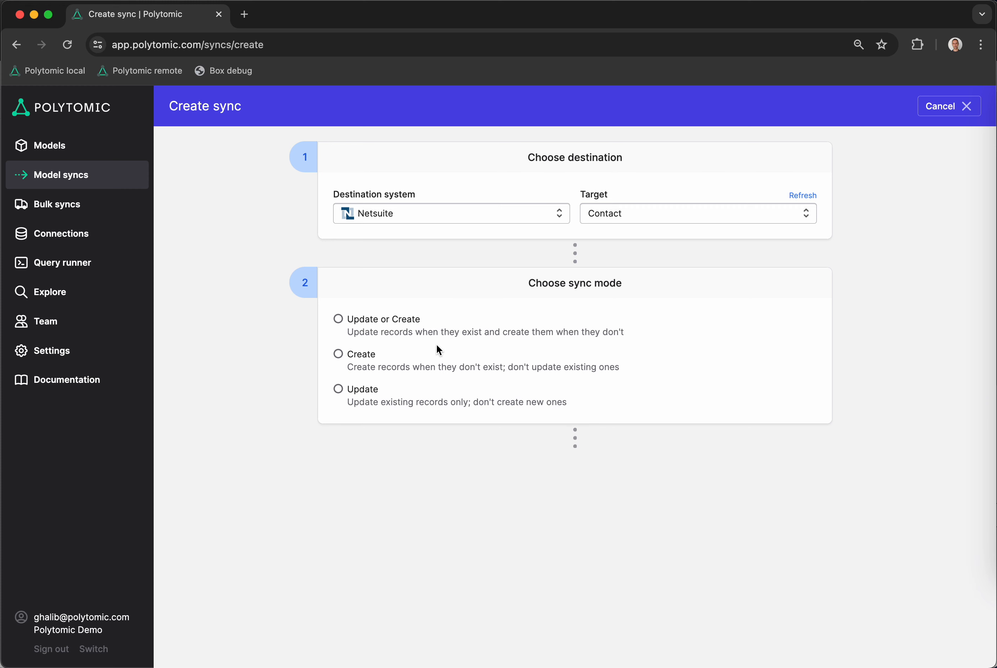
{"action": "left_click", "coordinate": [401, 321]}
Map the Contacts model's Email field to the NetSuite Email field as the identity mapping
{"action": "scroll", "coordinate": [256, 508], "scroll_direction": "down", "scroll_amount": 5}
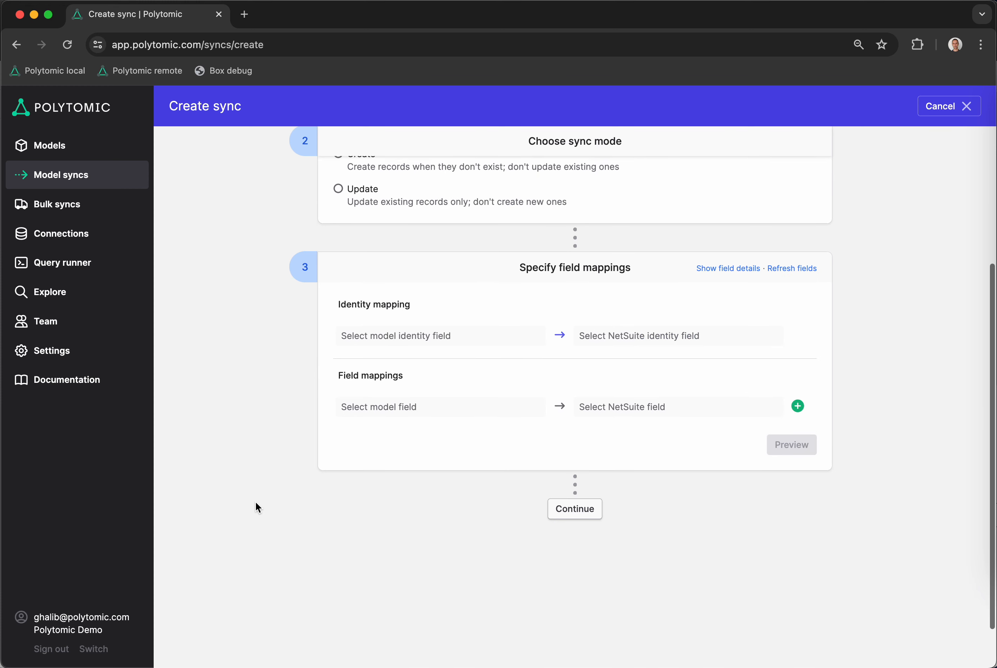
{"action": "scroll", "coordinate": [256, 503], "scroll_direction": "down", "scroll_amount": 1}
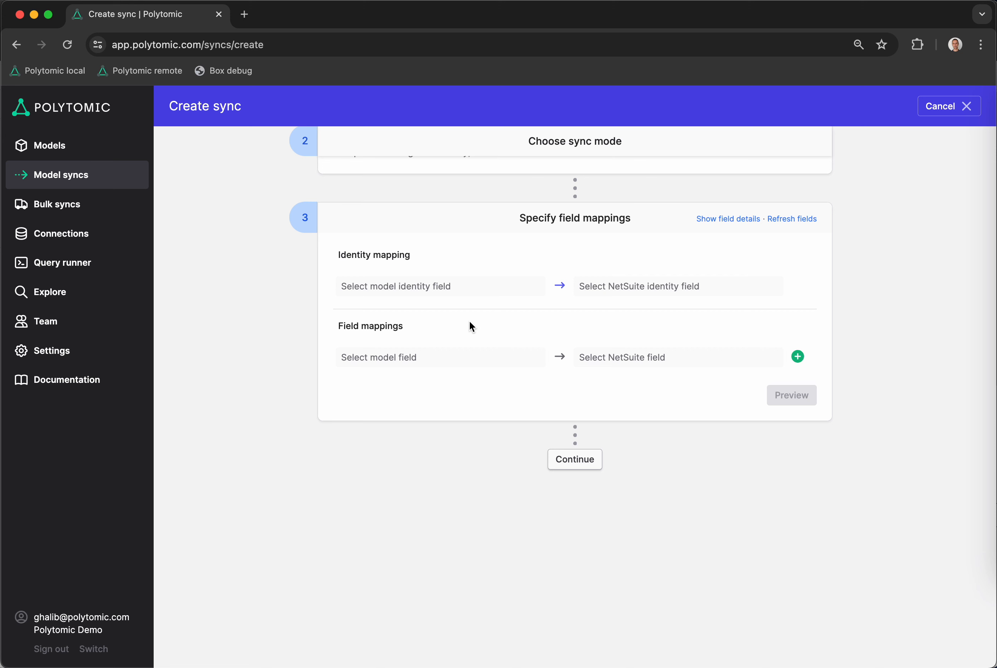
{"action": "left_click", "coordinate": [446, 289]}
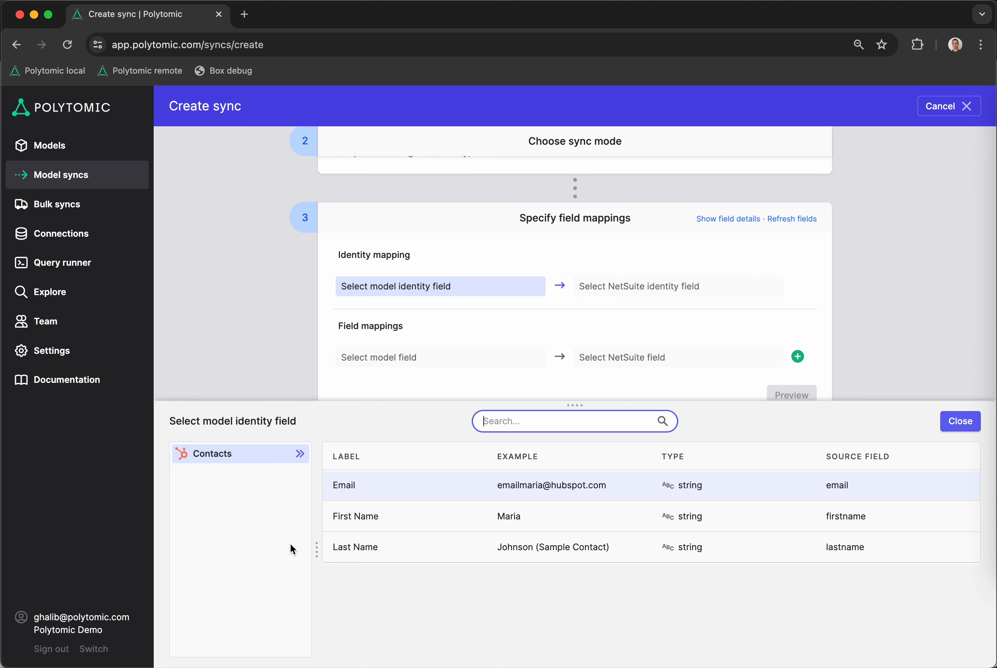
{"action": "left_click", "coordinate": [624, 286]}
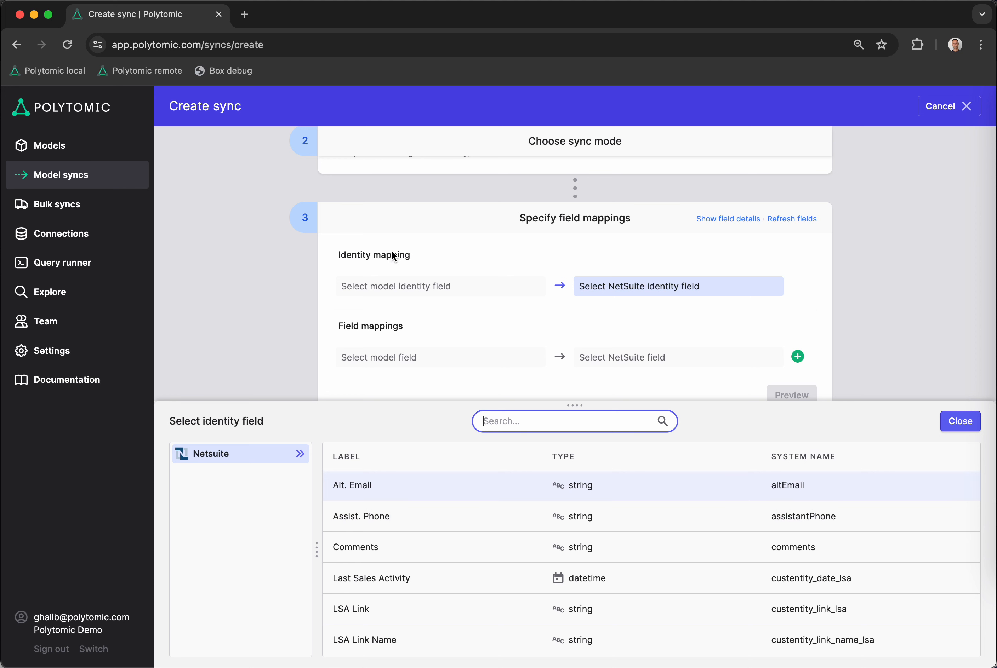
{"action": "left_click", "coordinate": [416, 291]}
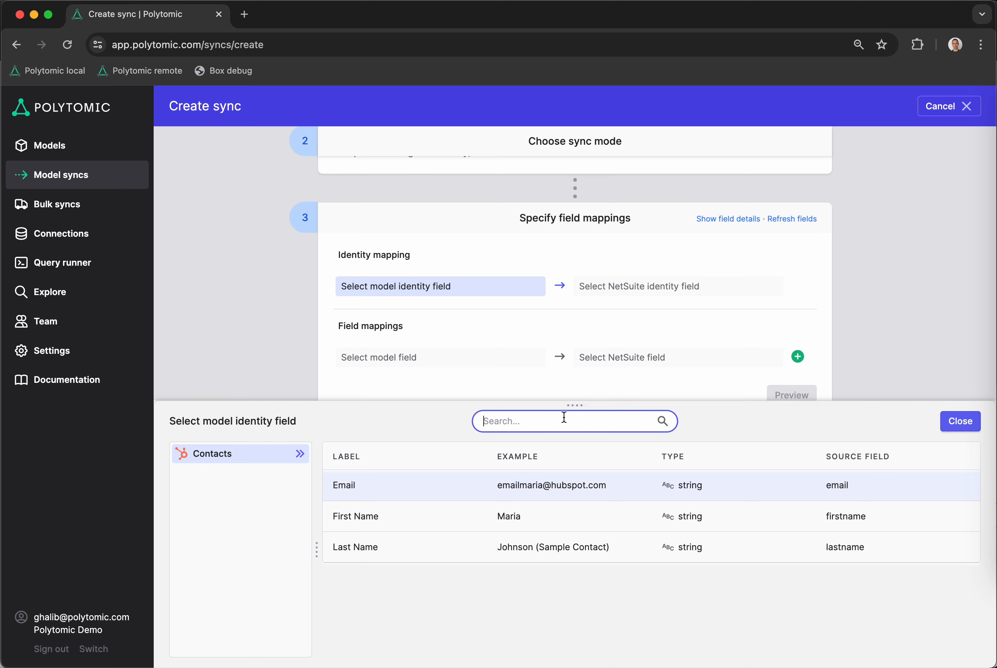
{"action": "type", "text": "emai"}
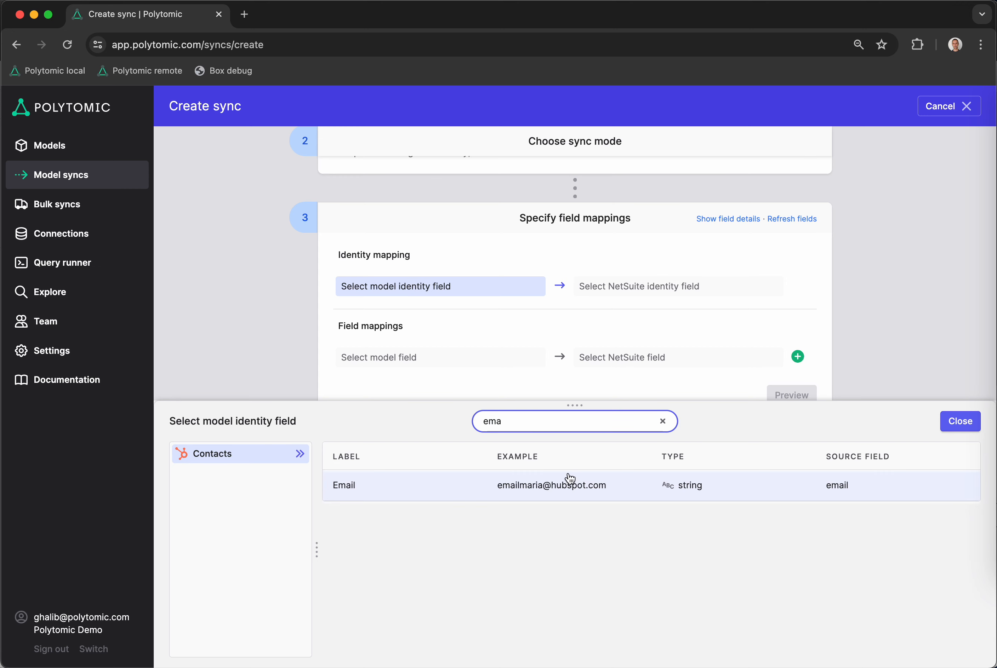
{"action": "left_click", "coordinate": [569, 480]}
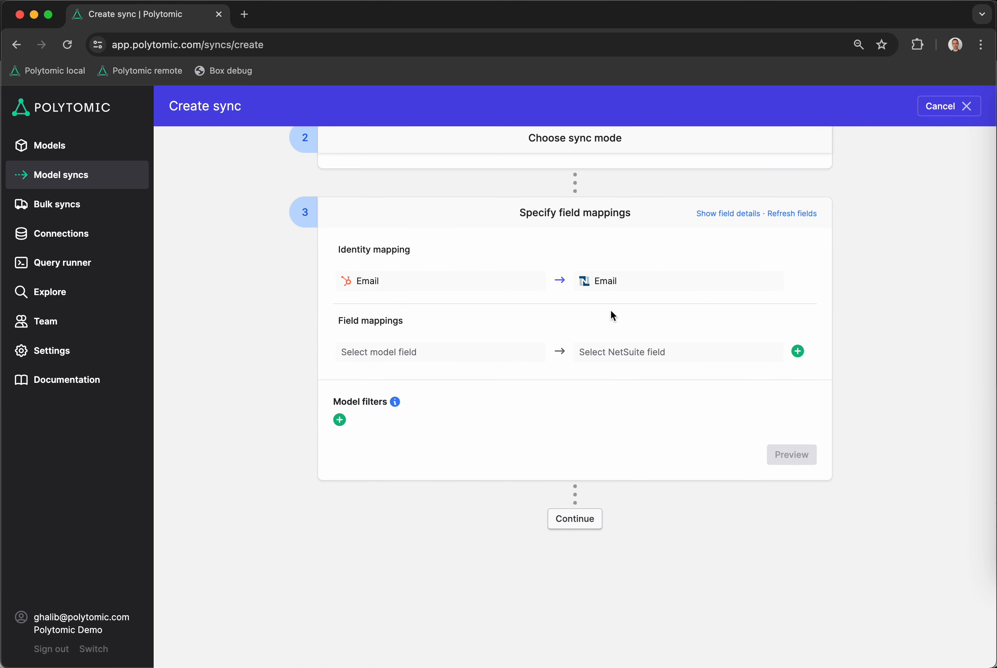
Find the model's First Name field and add it as a field mapping to NetSuite First Name
{"action": "left_click", "coordinate": [434, 360]}
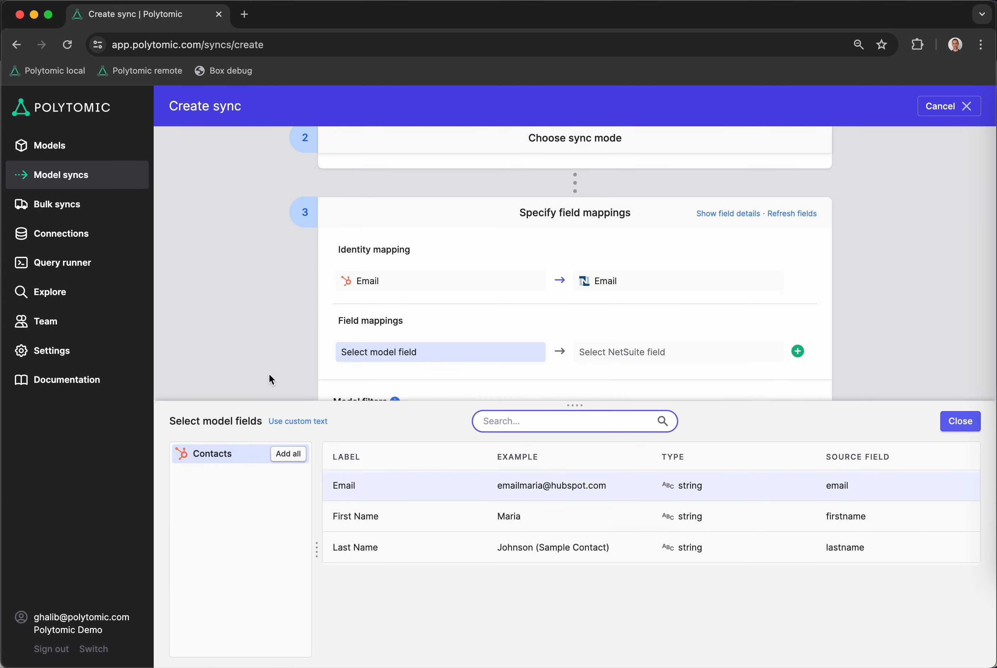
{"action": "type", "text": "first na"}
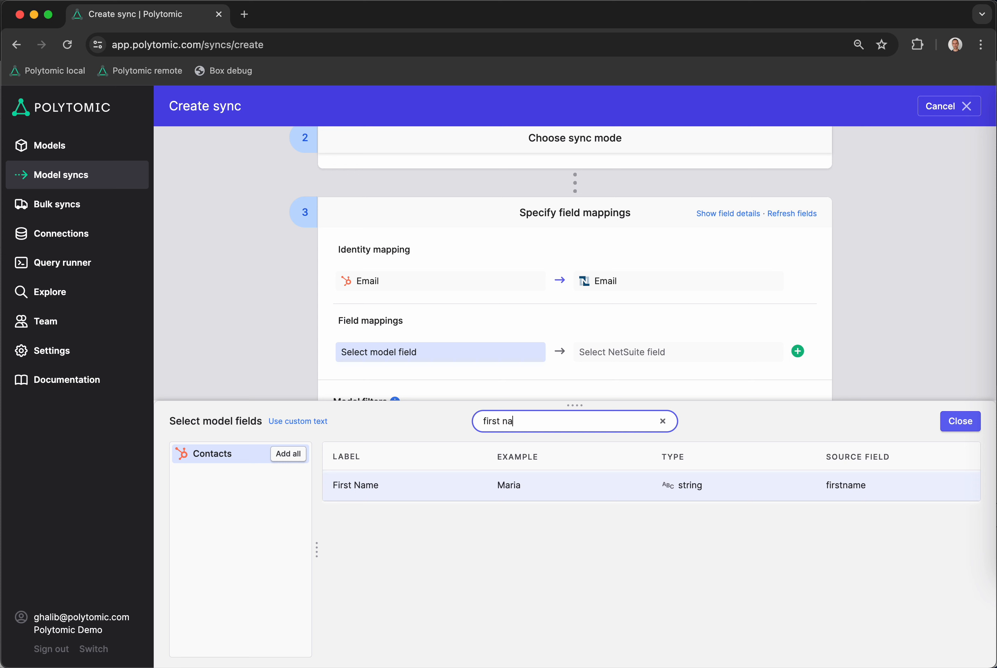
{"action": "key", "text": "Return"}
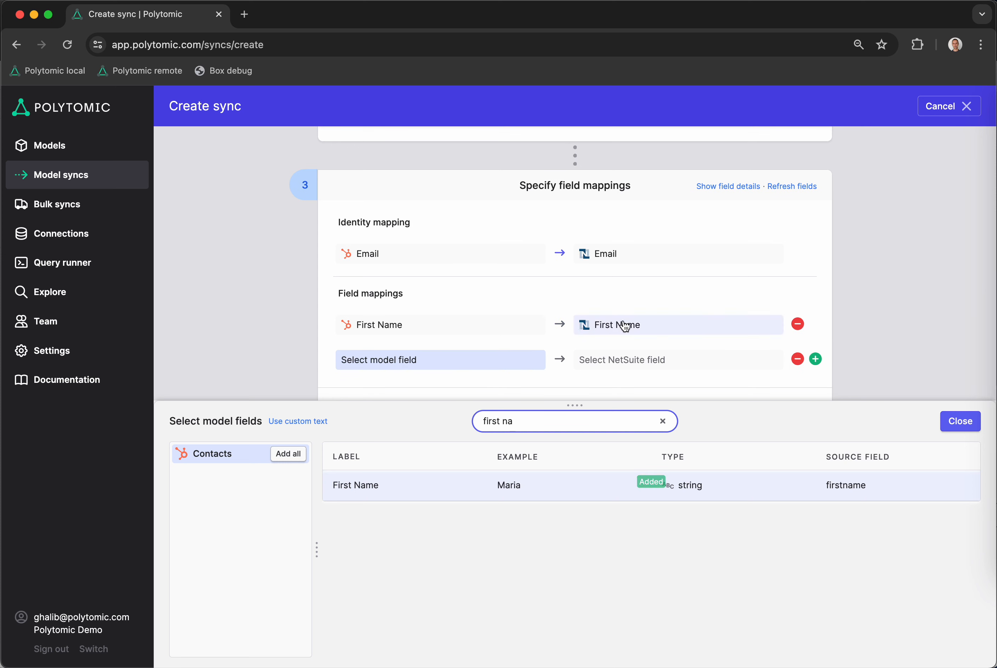
Find the model's Last Name field, map it to NetSuite Last Name, and close the field selection
{"action": "key", "text": "BackSpace"}
{"action": "key", "text": "BackSpace"}
{"action": "key", "text": "BackSpace"}
{"action": "key", "text": "BackSpace"}
{"action": "key", "text": "BackSpace"}
{"action": "key", "text": "BackSpace"}
{"action": "key", "text": "BackSpace"}
{"action": "key", "text": "BackSpace"}
{"action": "type", "text": "last name"}
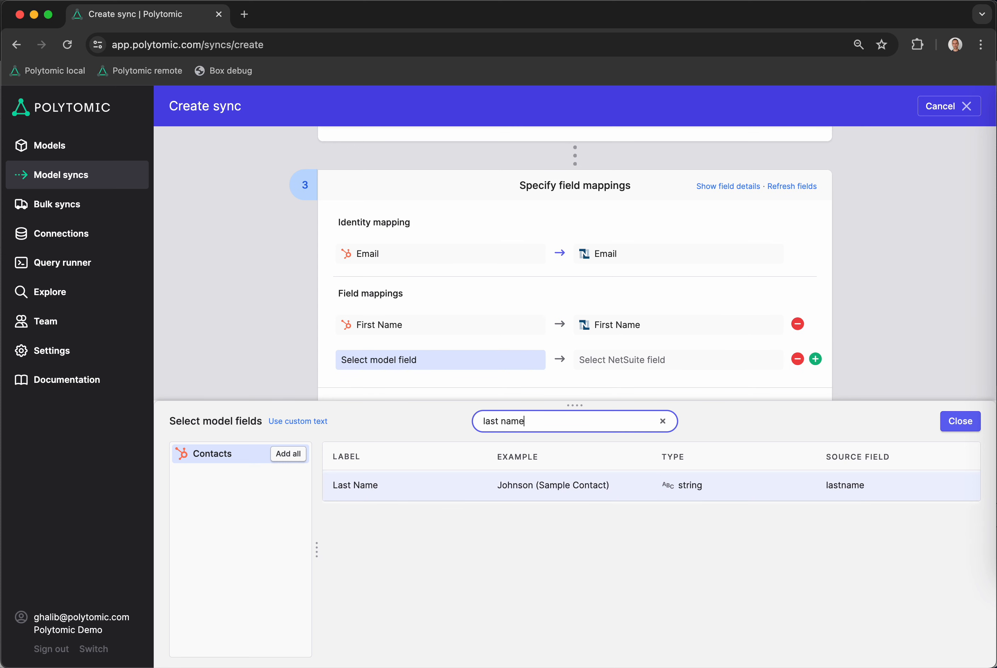
{"action": "left_click", "coordinate": [525, 477]}
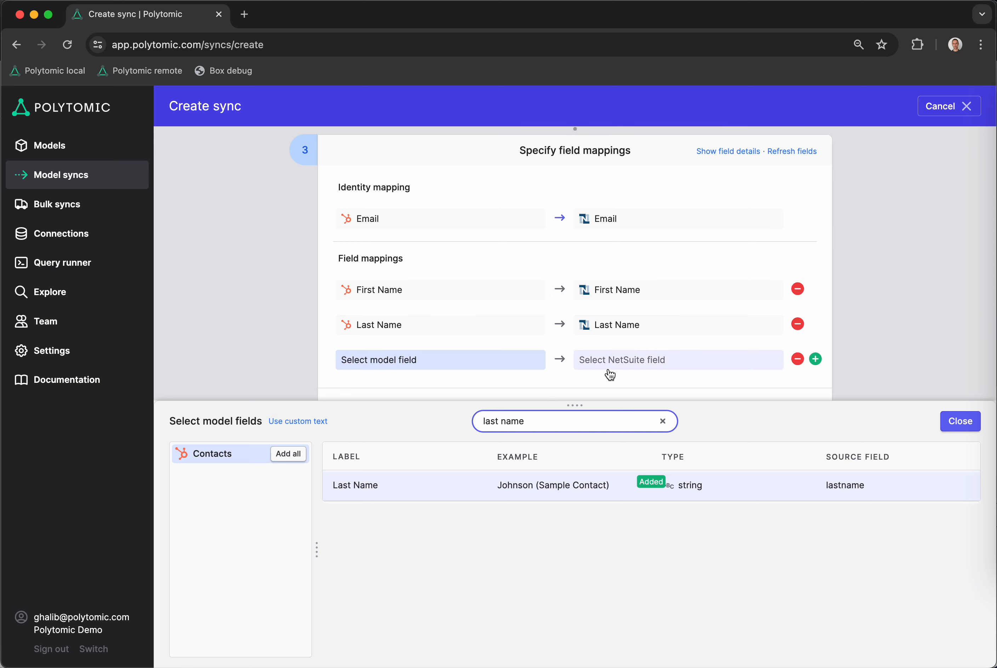
{"action": "left_click", "coordinate": [956, 423]}
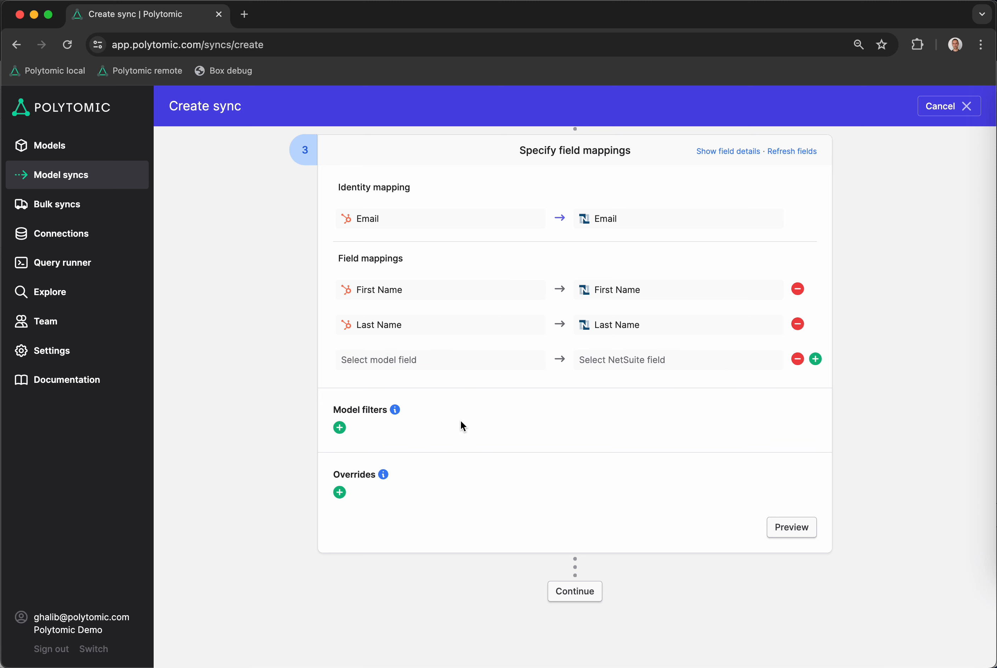
Add a model filter where Email does not end with gmail.com
{"action": "scroll", "coordinate": [462, 425], "scroll_direction": "down", "scroll_amount": 5}
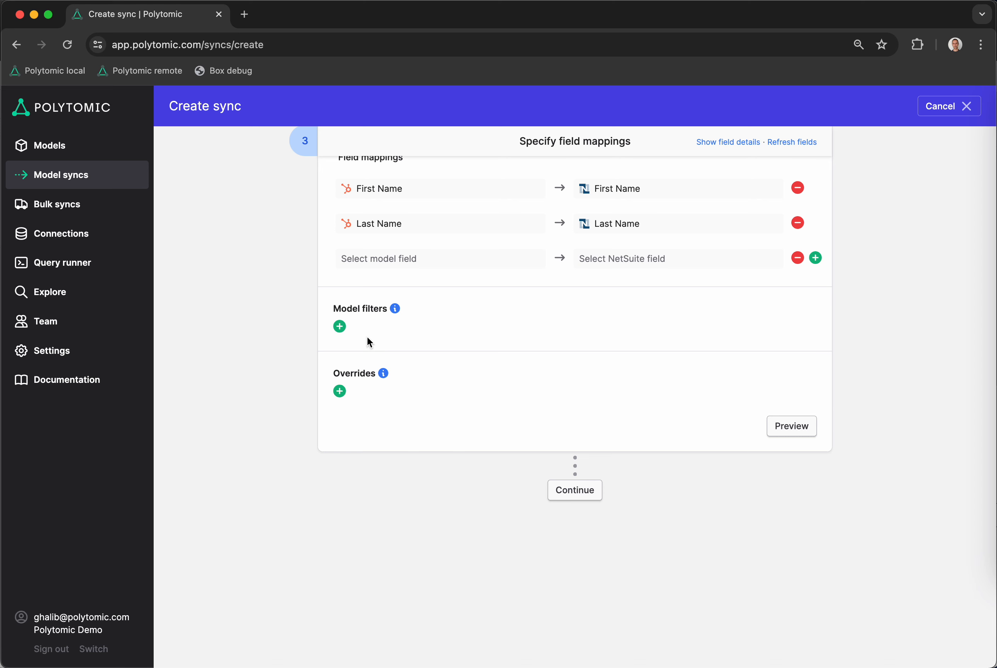
{"action": "scroll", "coordinate": [369, 337], "scroll_direction": "up", "scroll_amount": 3}
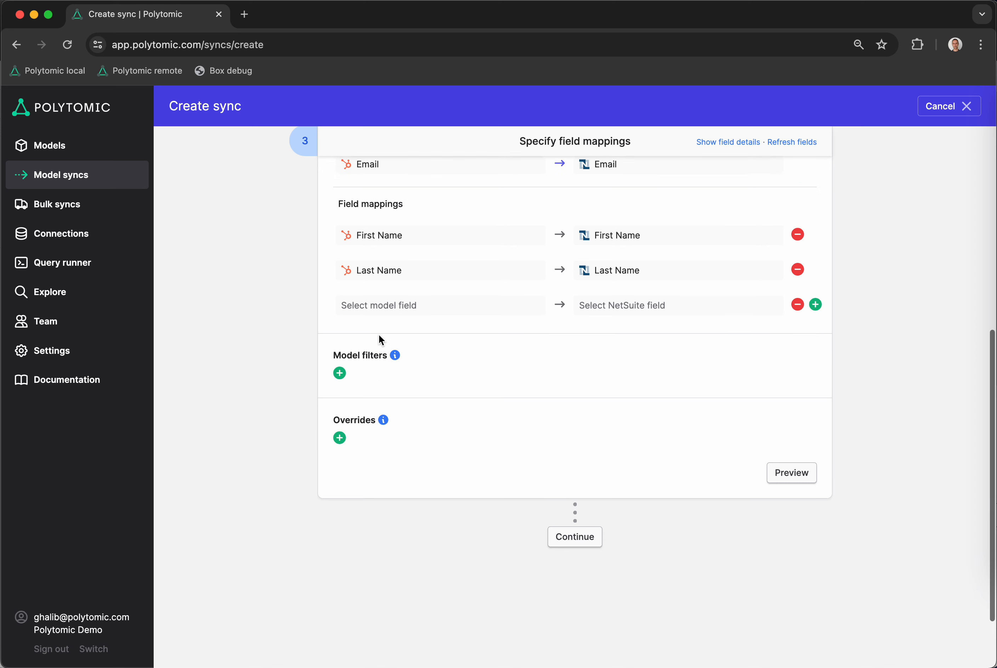
{"action": "left_click", "coordinate": [339, 381]}
{"action": "left_click", "coordinate": [389, 398]}
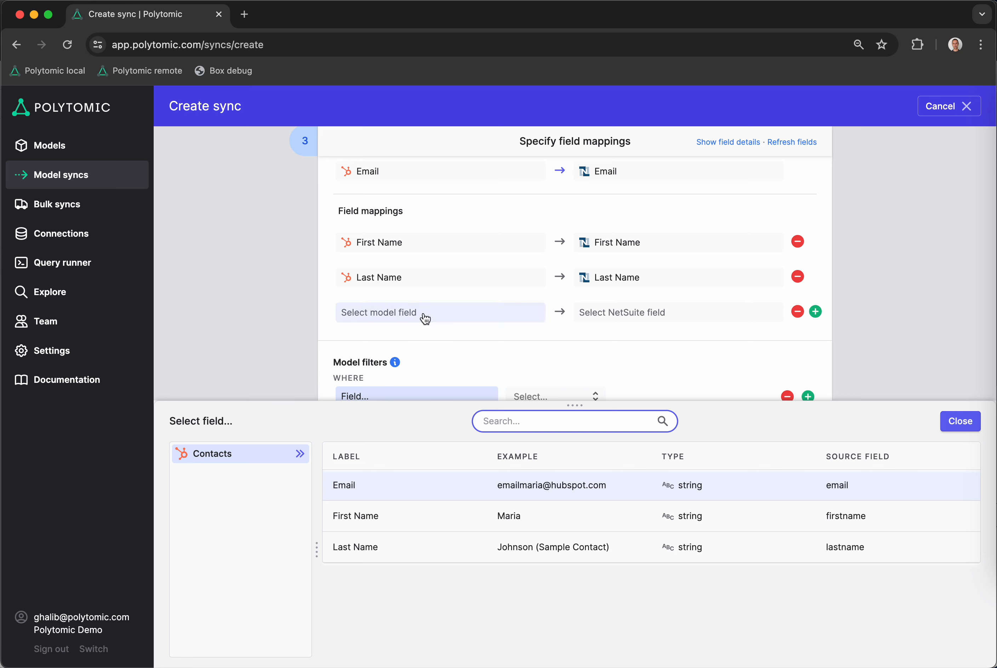
{"action": "scroll", "coordinate": [425, 318], "scroll_direction": "down", "scroll_amount": 3}
{"action": "type", "text": "email"}
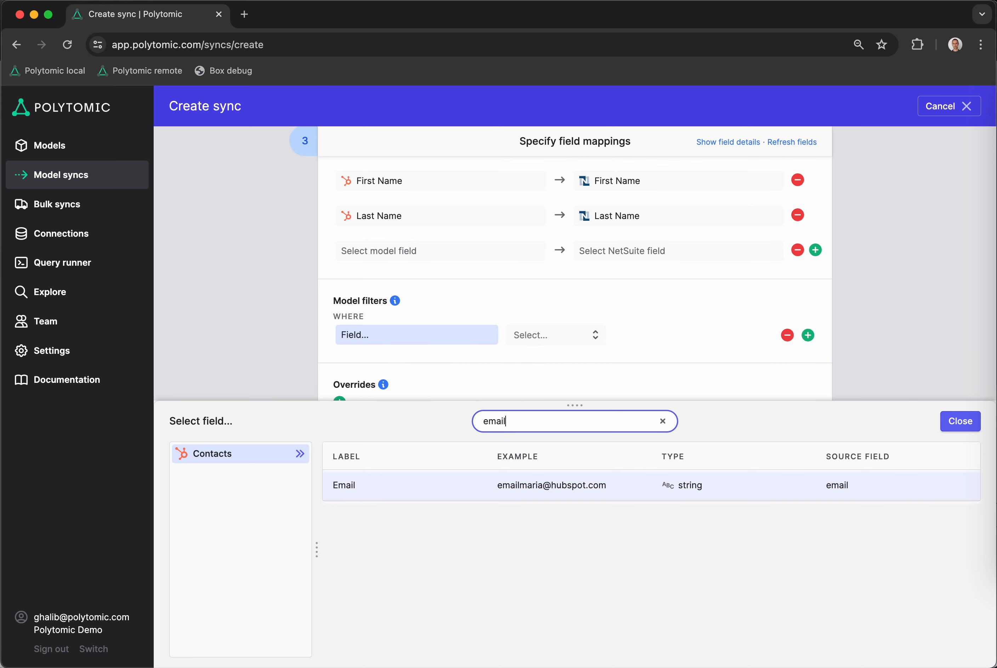
{"action": "left_click", "coordinate": [542, 485]}
{"action": "left_click", "coordinate": [570, 336]}
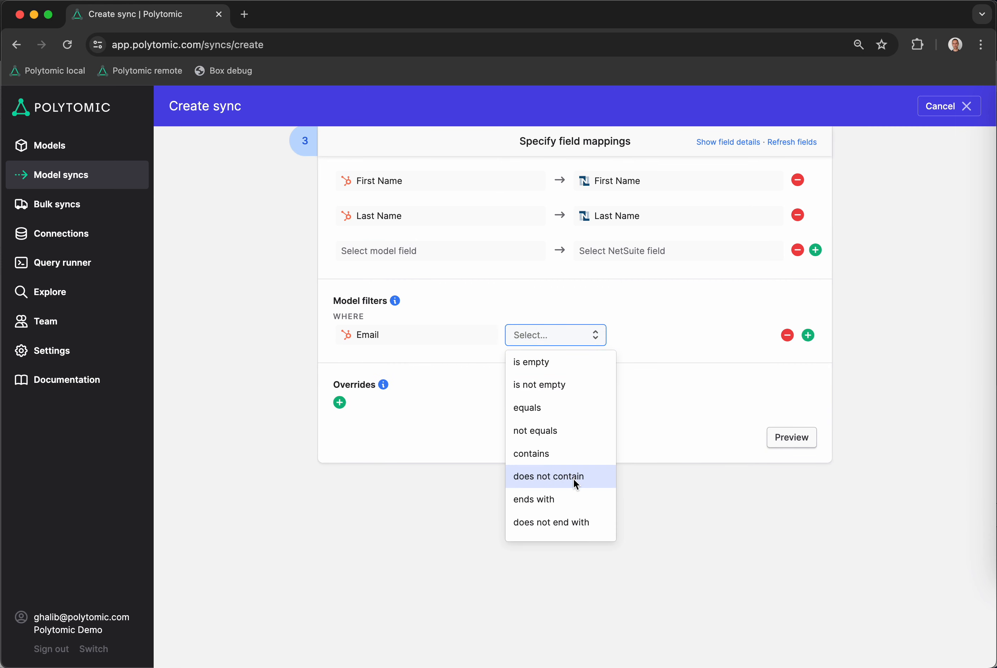
{"action": "left_click", "coordinate": [579, 517]}
{"action": "left_click", "coordinate": [669, 339]}
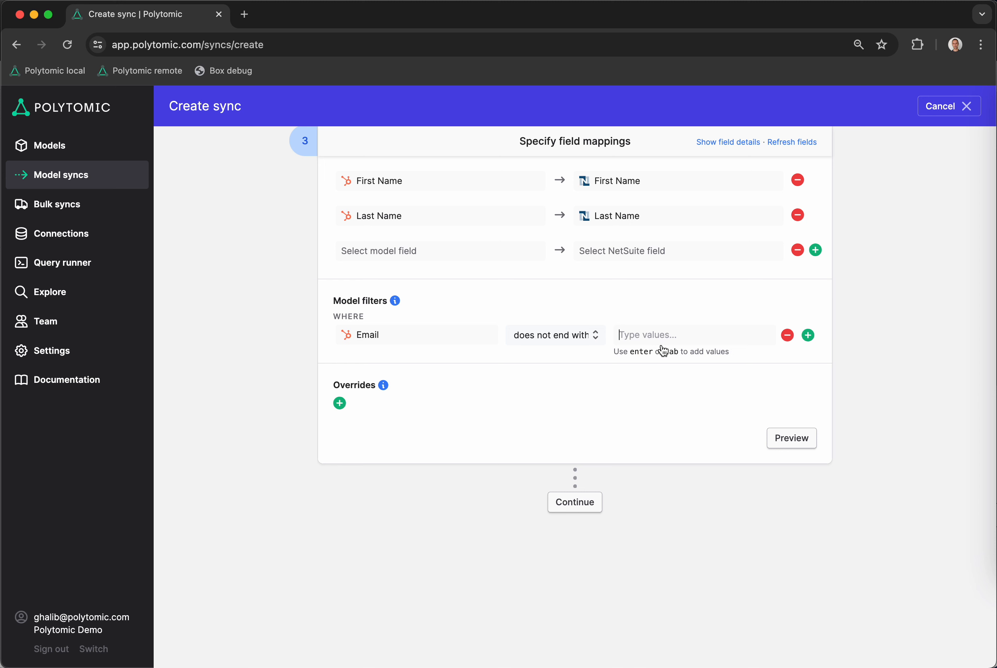
{"action": "type", "text": "gmail.com"}
{"action": "key", "text": "Return"}
{"action": "left_click", "coordinate": [605, 418]}
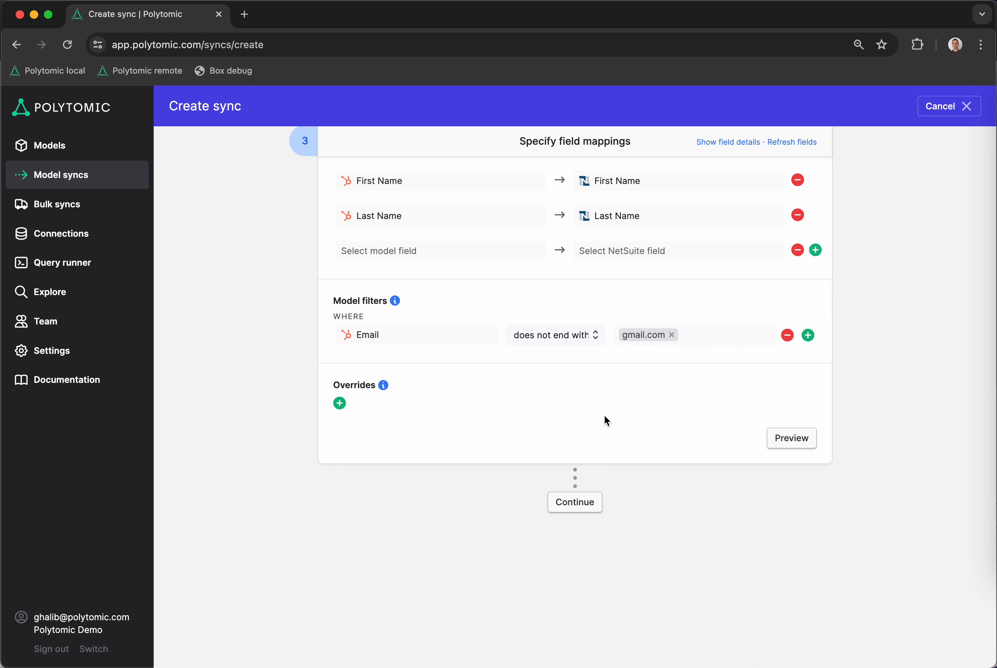
Browse the comparison operators available for the Email model filter, and remove the filter
{"action": "left_click", "coordinate": [560, 342]}
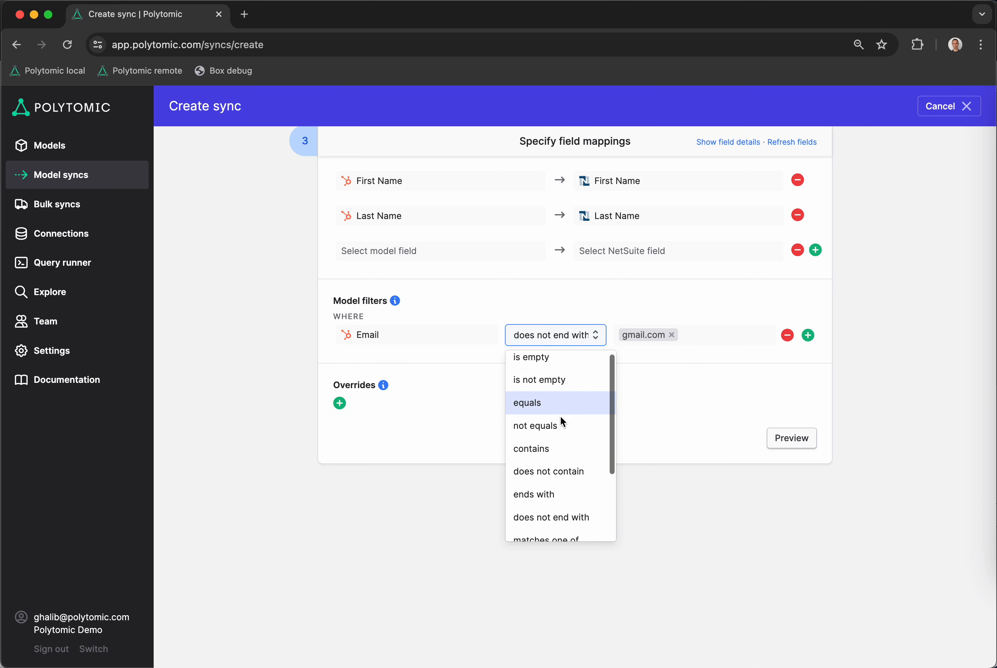
{"action": "scroll", "coordinate": [561, 418], "scroll_direction": "down", "scroll_amount": 3}
{"action": "scroll", "coordinate": [561, 418], "scroll_direction": "down", "scroll_amount": 1}
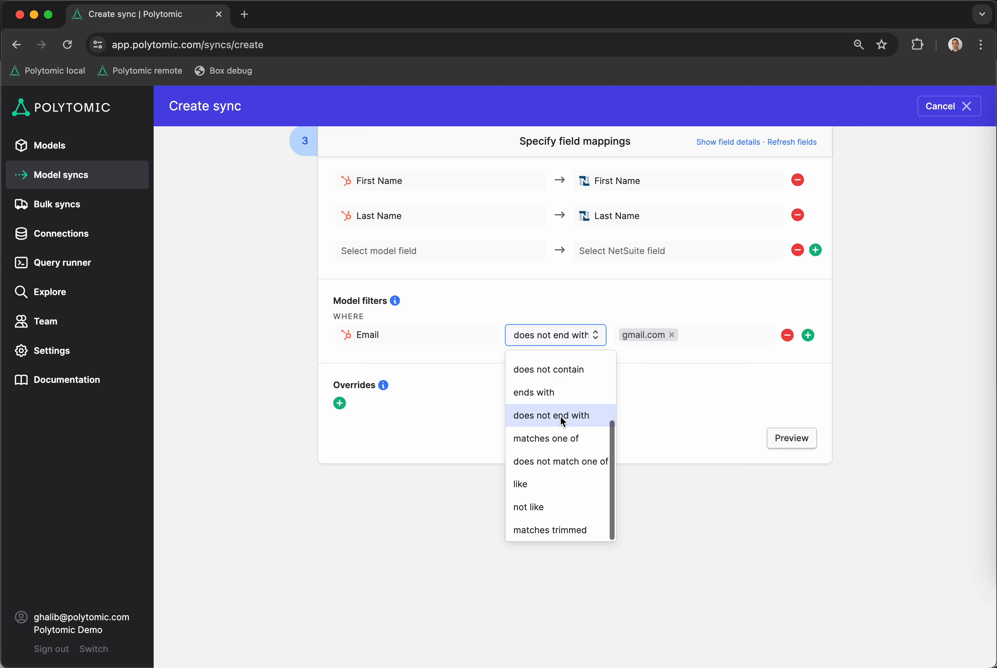
{"action": "scroll", "coordinate": [561, 417], "scroll_direction": "up", "scroll_amount": 1}
{"action": "scroll", "coordinate": [561, 417], "scroll_direction": "up", "scroll_amount": 1}
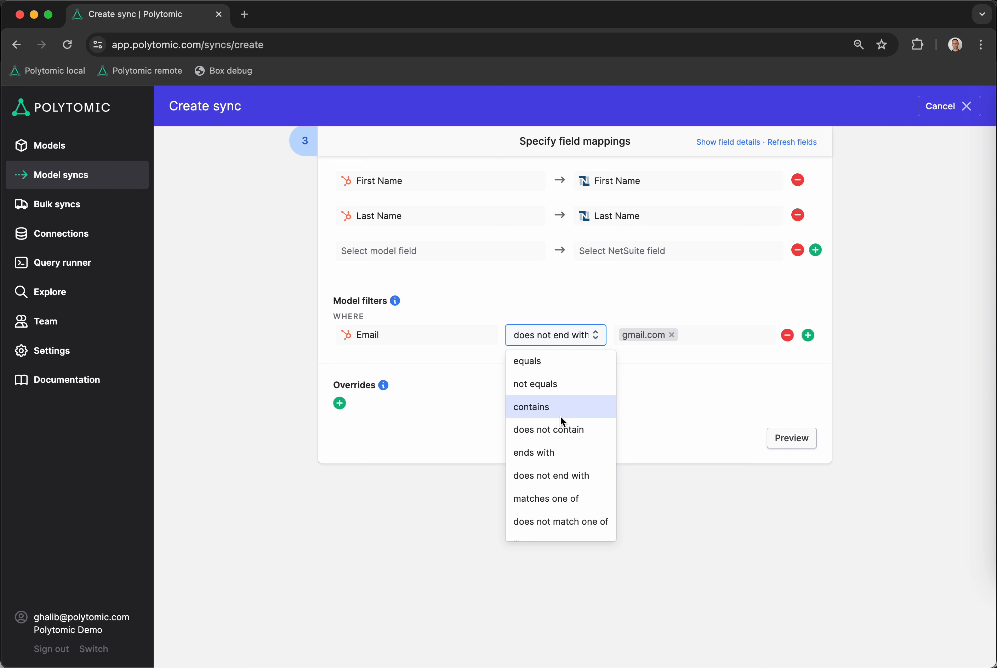
{"action": "scroll", "coordinate": [571, 464], "scroll_direction": "down", "scroll_amount": 2}
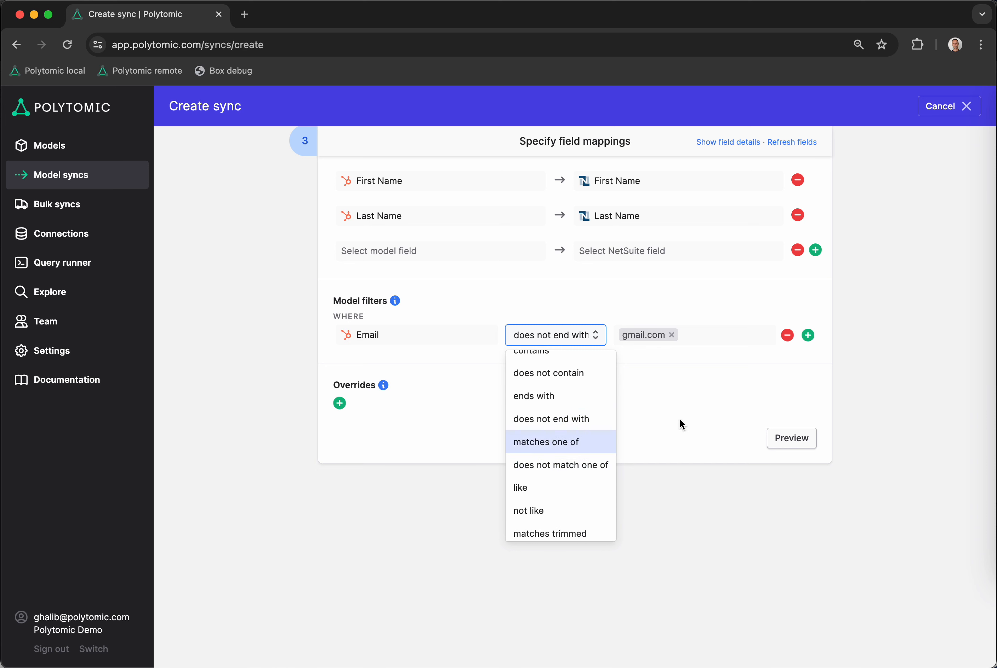
{"action": "left_click", "coordinate": [701, 407]}
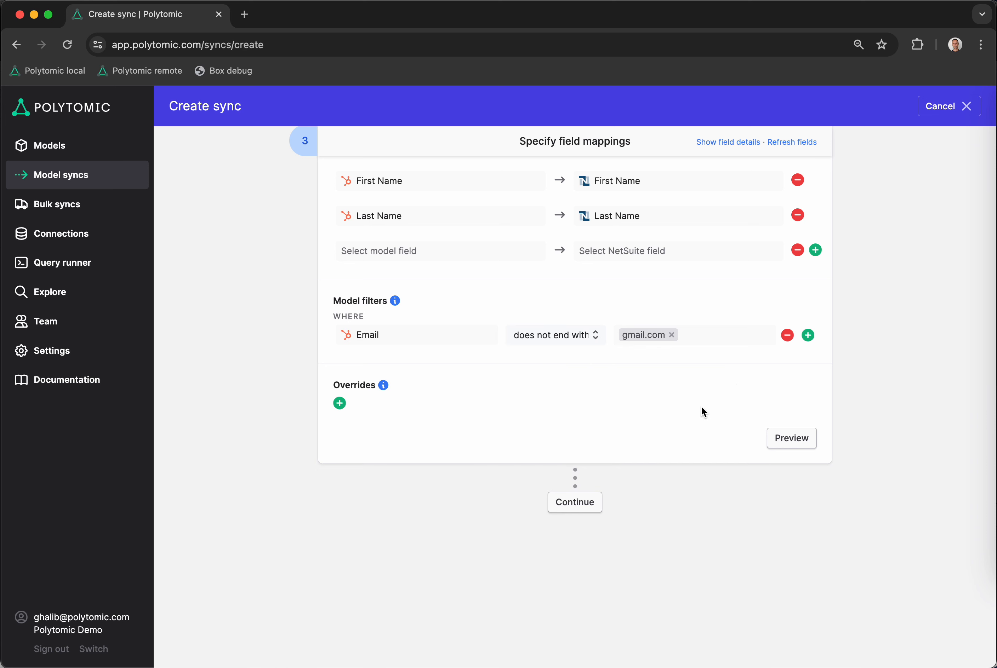
{"action": "left_click", "coordinate": [786, 339]}
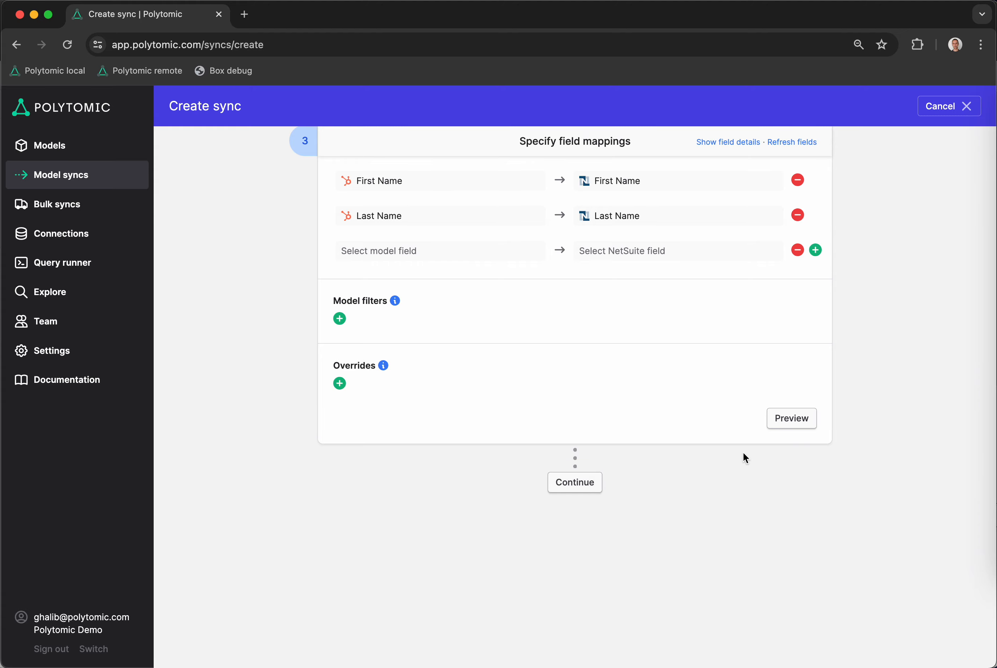
Preview sample records for the mapped Netsuite Contact fields, look through the table, and close the preview
{"action": "left_click", "coordinate": [799, 418]}
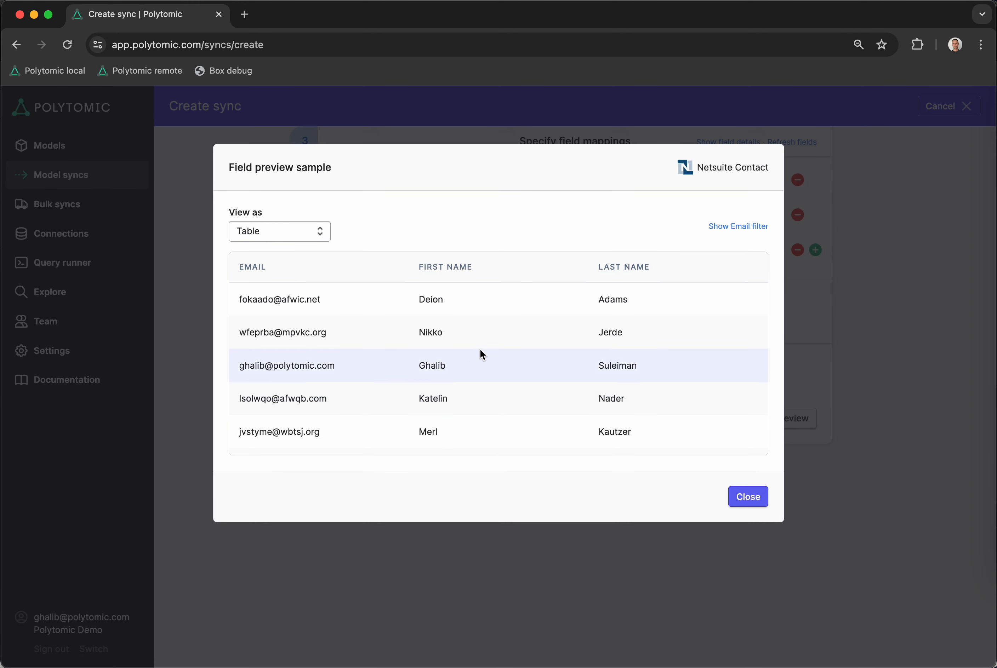
{"action": "scroll", "coordinate": [462, 332], "scroll_direction": "down", "scroll_amount": 1}
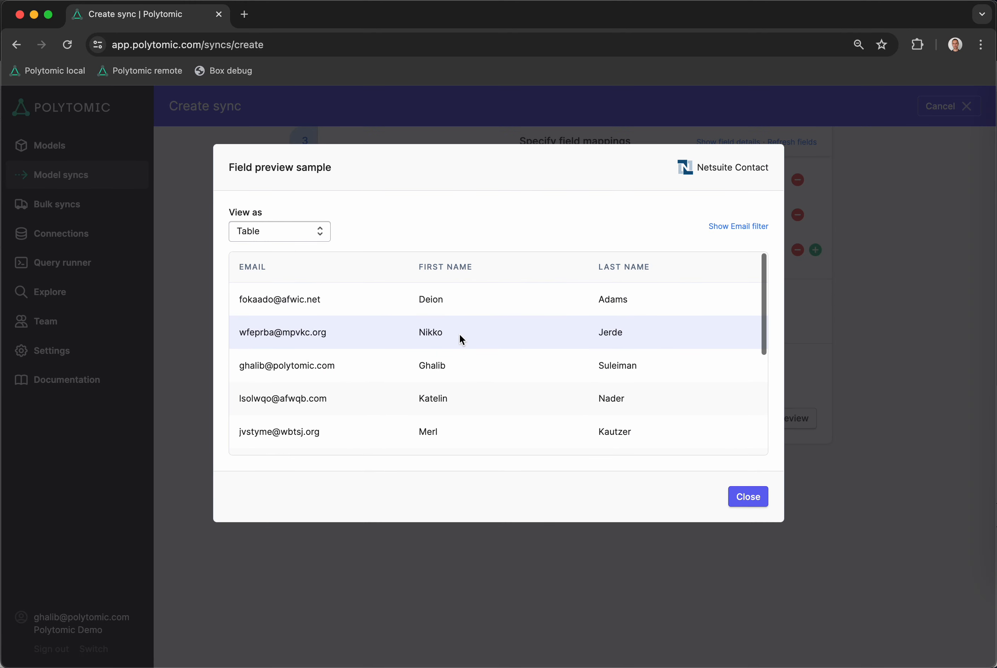
{"action": "scroll", "coordinate": [460, 336], "scroll_direction": "down", "scroll_amount": 5}
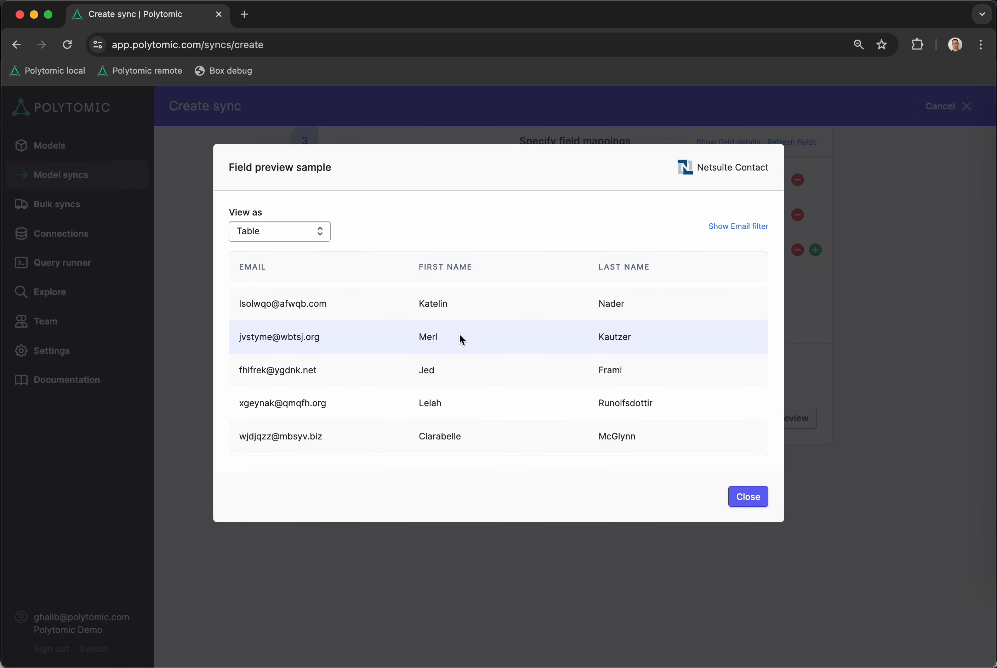
{"action": "left_click", "coordinate": [749, 496]}
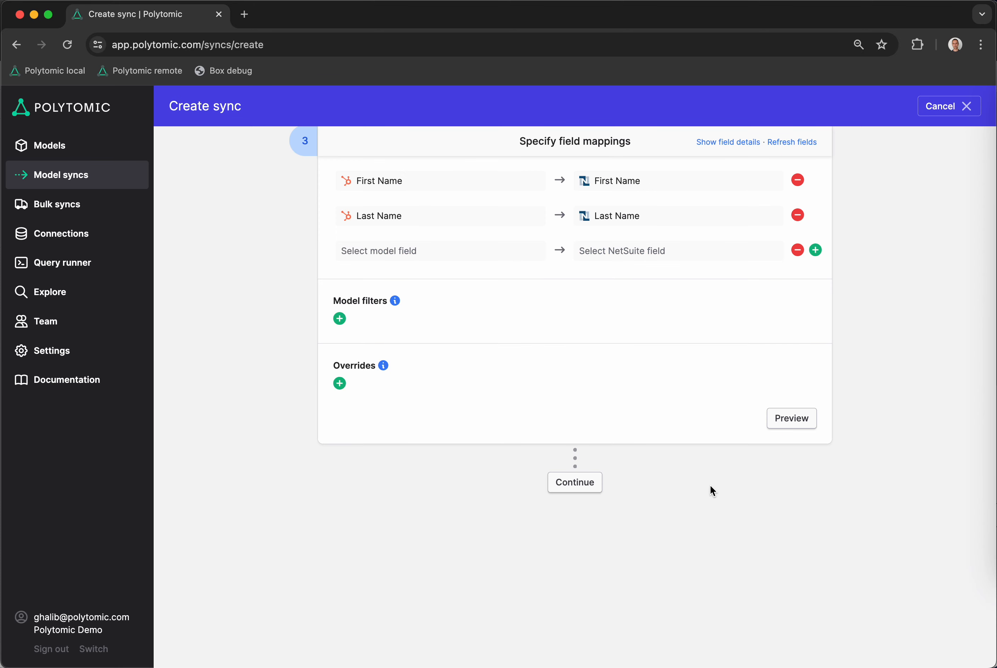
Schedule the sync to run hourly at 30 minutes past the hour and continue to the sync summary
{"action": "left_click", "coordinate": [574, 480]}
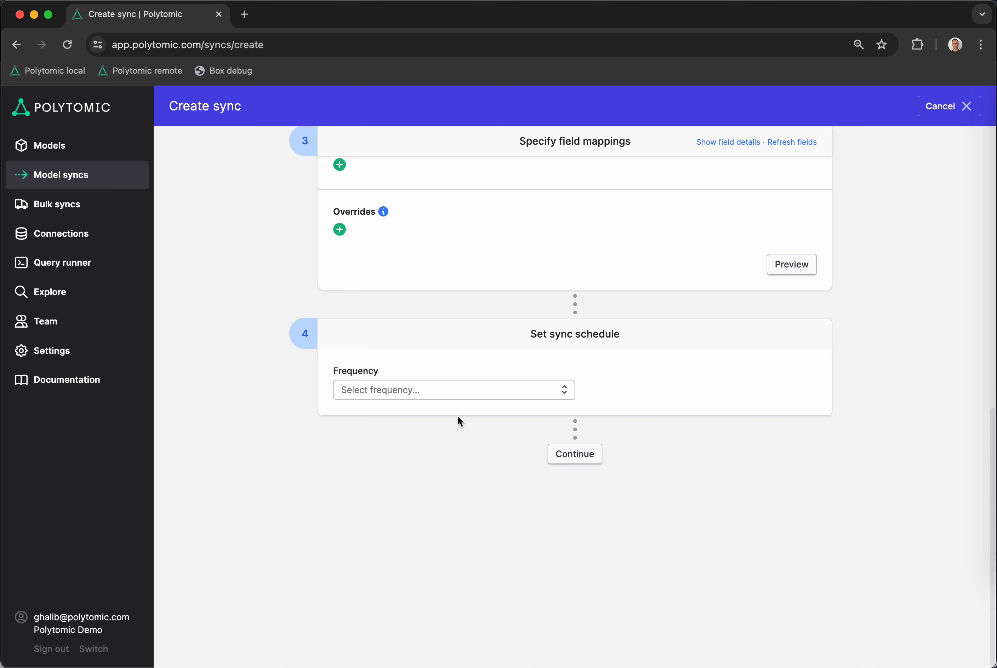
{"action": "left_click", "coordinate": [406, 395]}
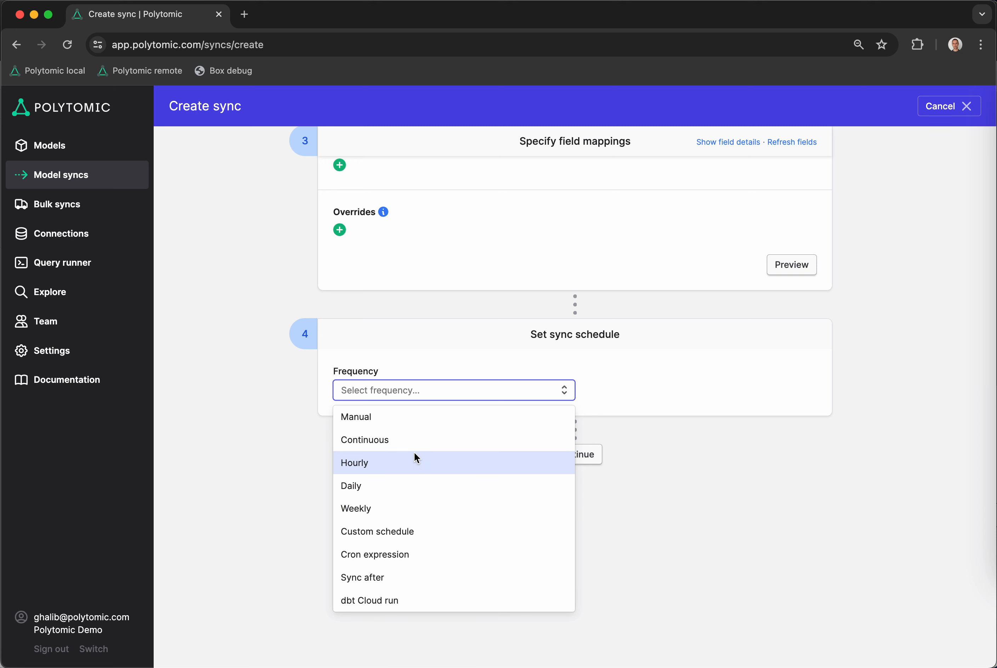
{"action": "left_click", "coordinate": [415, 462]}
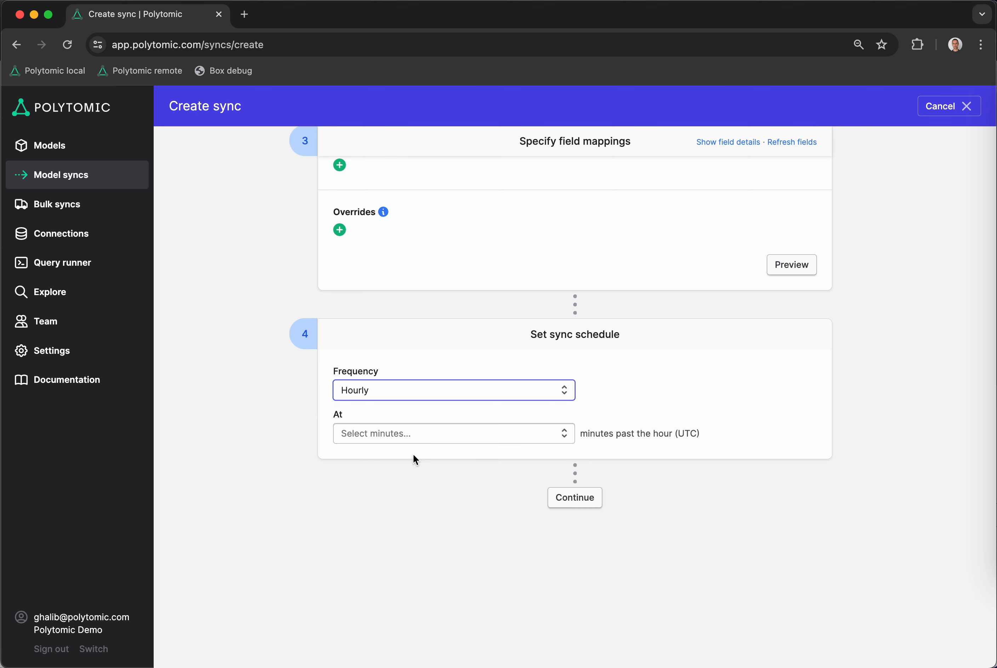
{"action": "left_click", "coordinate": [413, 434]}
{"action": "left_click", "coordinate": [428, 506]}
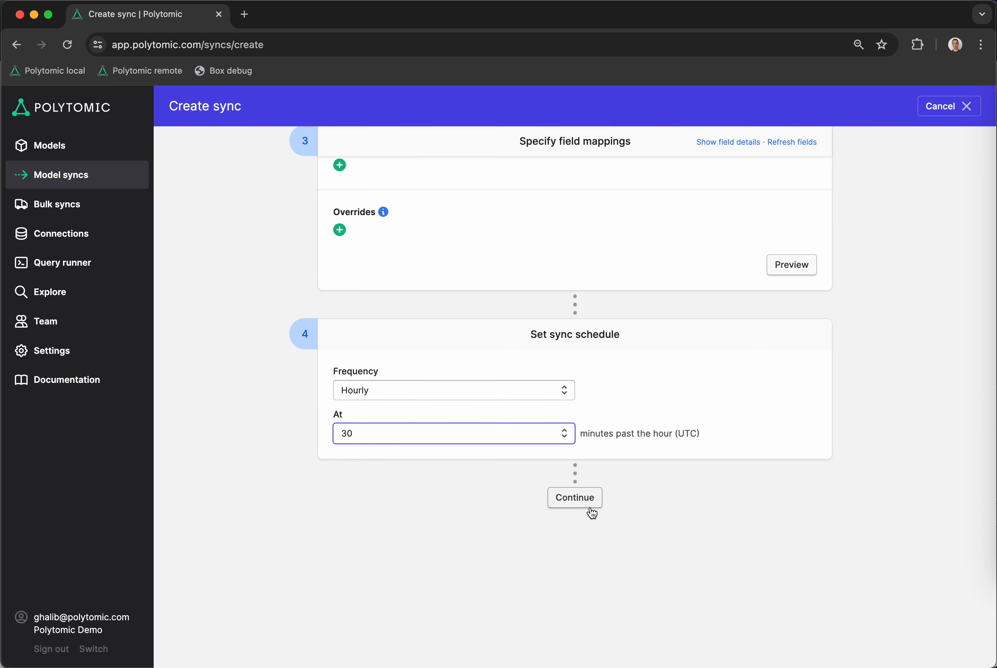
{"action": "left_click", "coordinate": [588, 507]}
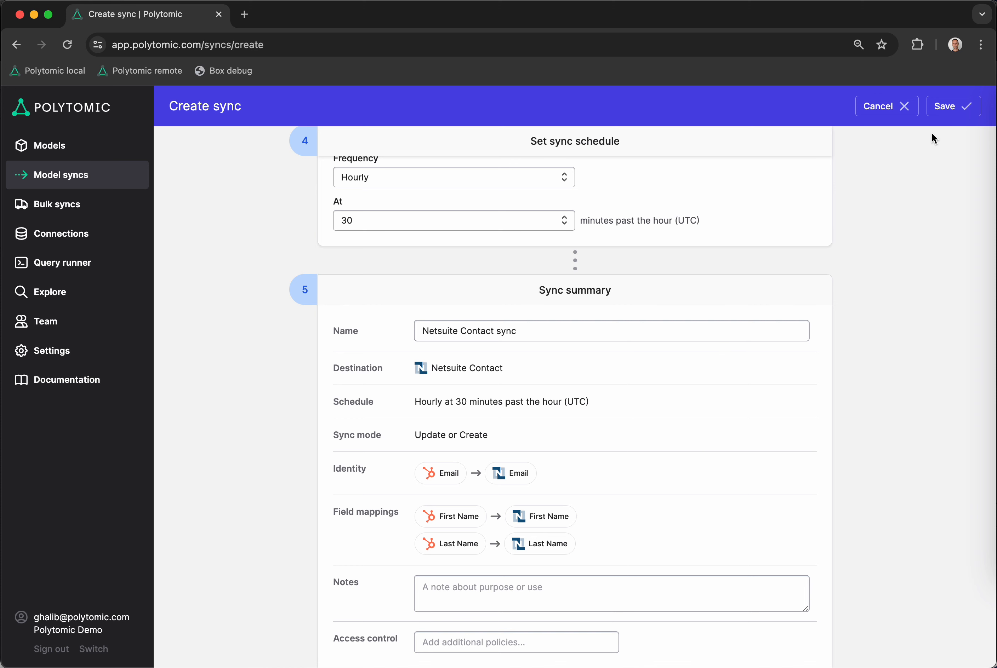
Save the Netsuite Contact sync, enable it, and start a manual sync run immediately
{"action": "left_click", "coordinate": [949, 108]}
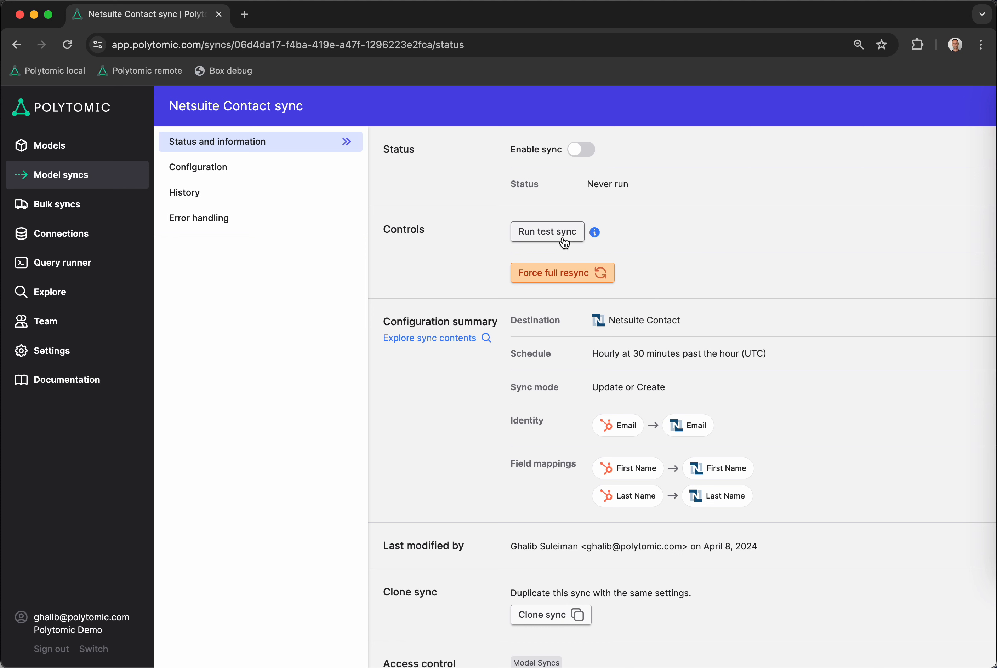
{"action": "mouse_move", "coordinate": [592, 238]}
{"action": "left_click", "coordinate": [582, 158]}
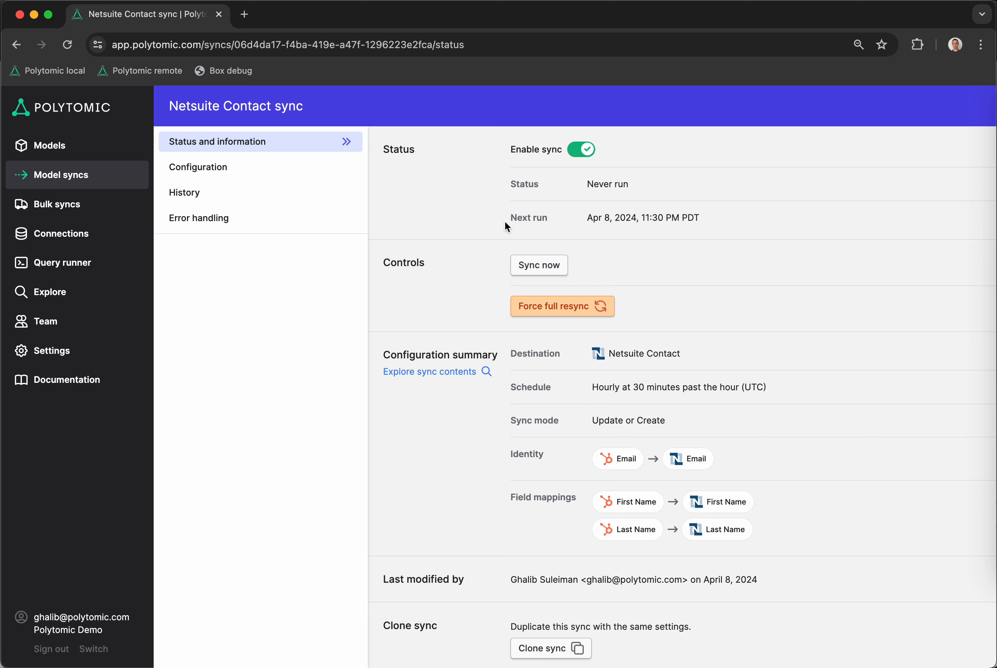
{"action": "left_click", "coordinate": [555, 268]}
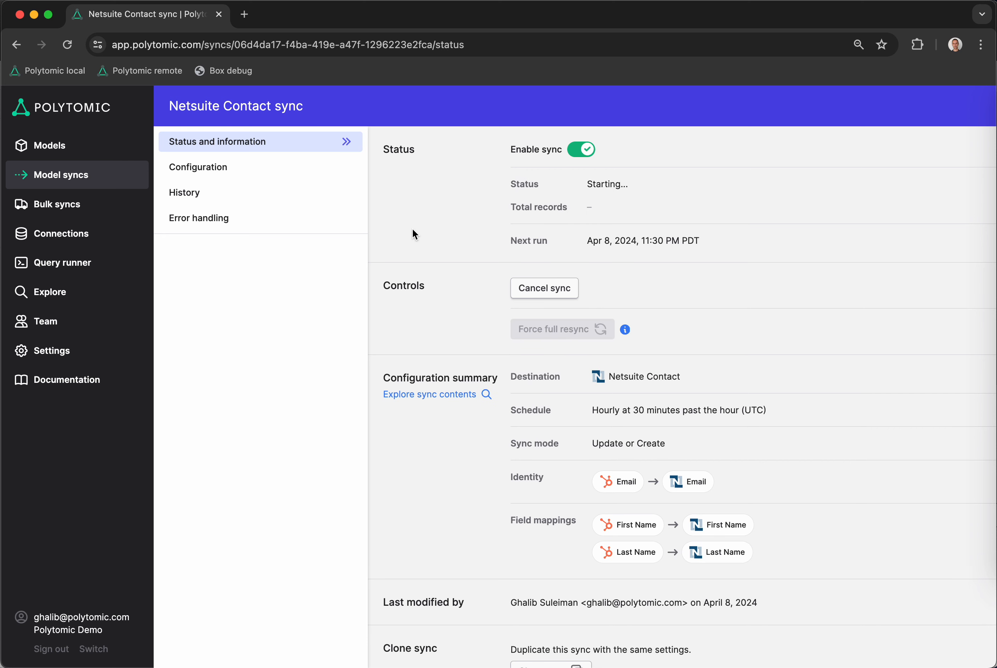
Review the sync's run history across all its columns, and open its error handling settings
{"action": "left_click", "coordinate": [309, 202]}
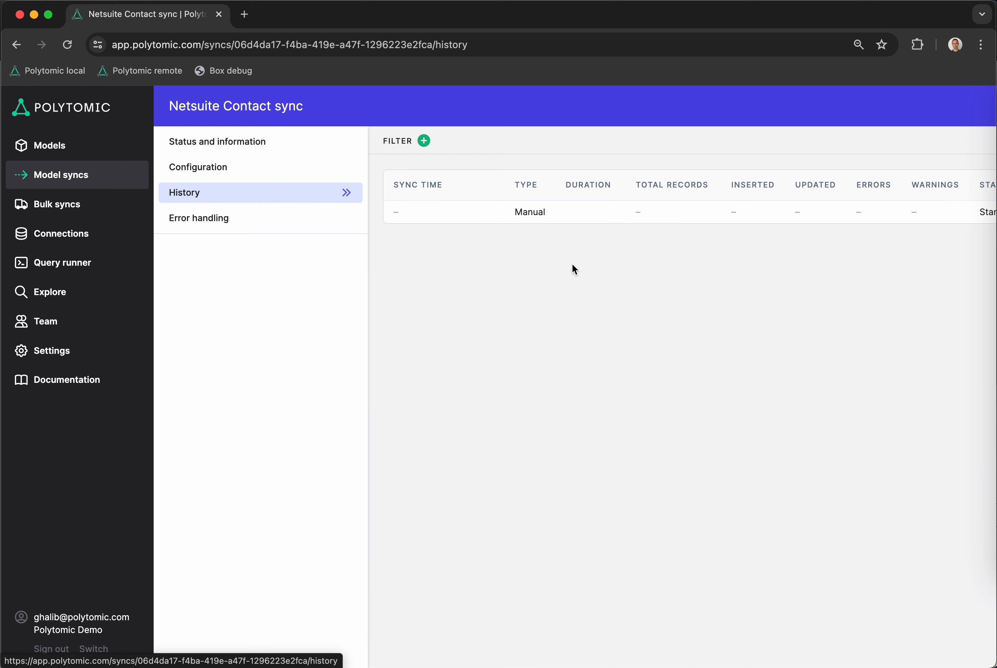
{"action": "scroll", "coordinate": [575, 269], "scroll_direction": "right", "scroll_amount": 3}
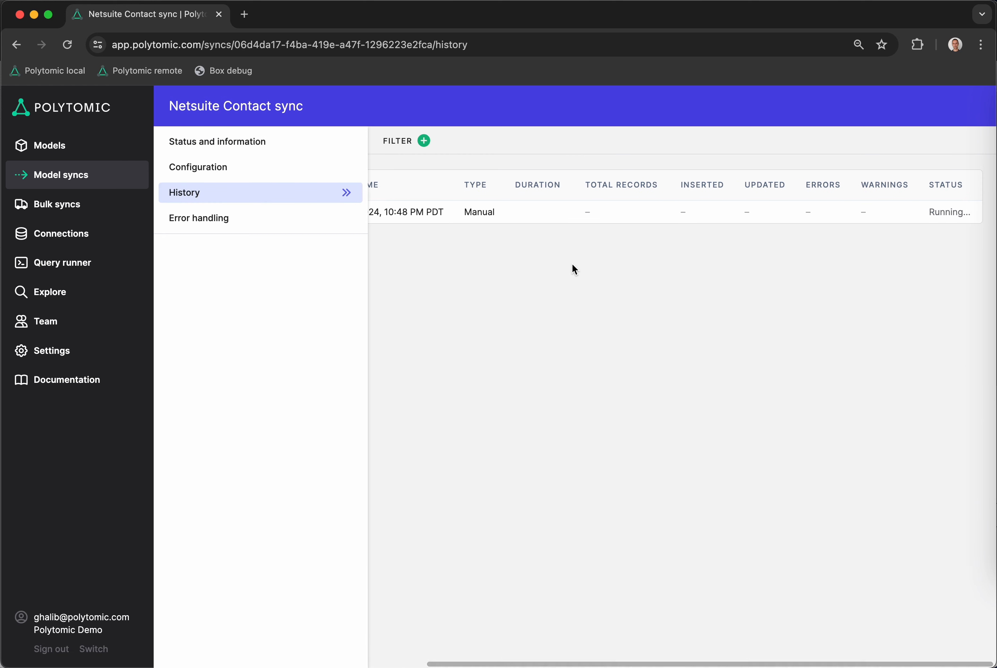
{"action": "scroll", "coordinate": [573, 266], "scroll_direction": "left", "scroll_amount": 2}
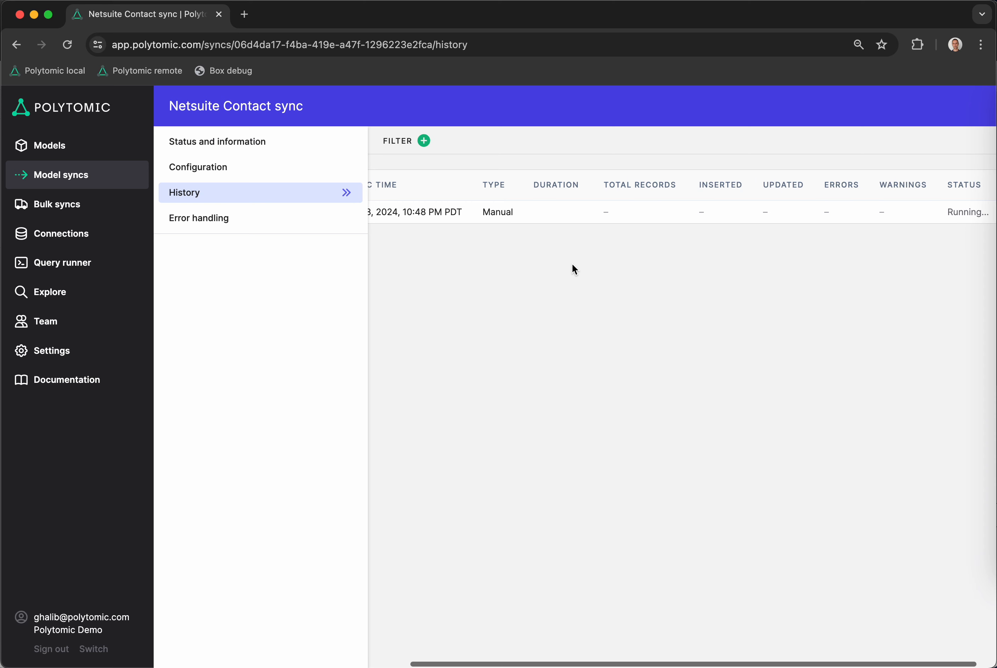
{"action": "scroll", "coordinate": [573, 265], "scroll_direction": "left", "scroll_amount": 3}
{"action": "scroll", "coordinate": [573, 265], "scroll_direction": "right", "scroll_amount": 3}
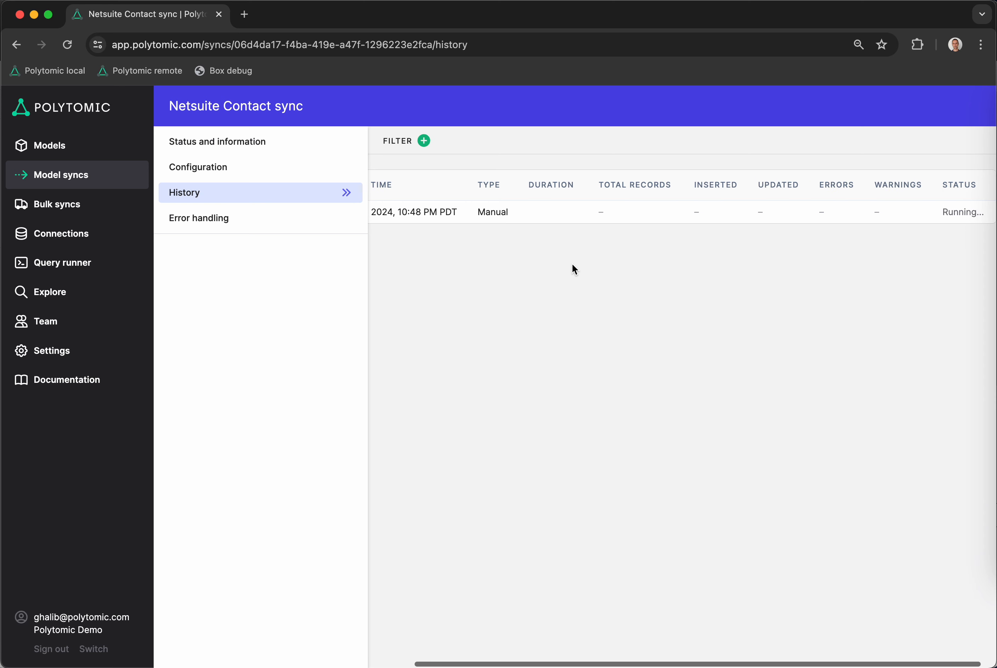
{"action": "left_click", "coordinate": [262, 231]}
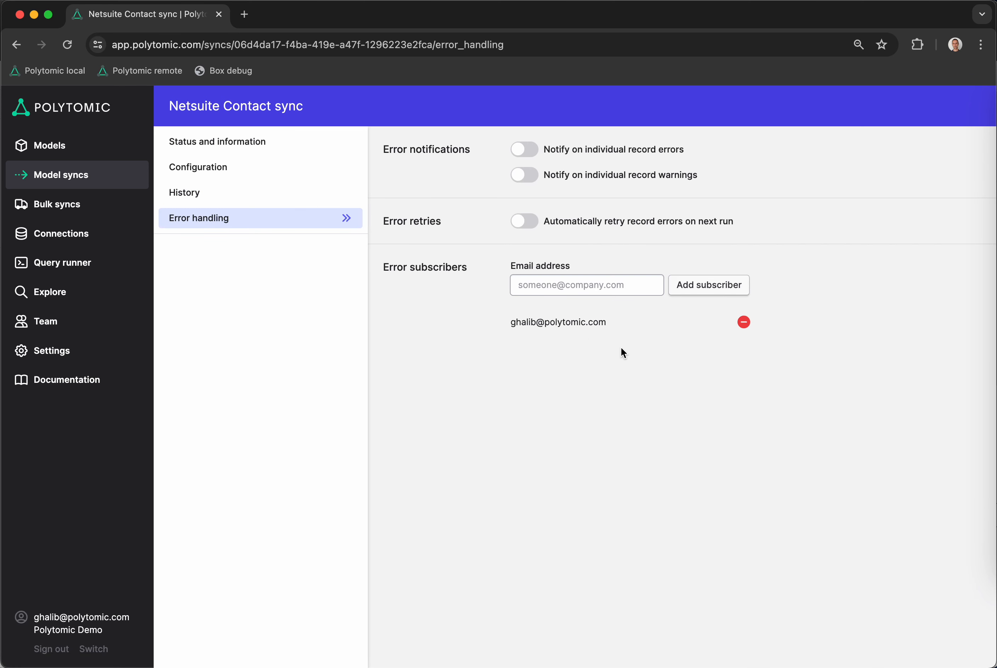